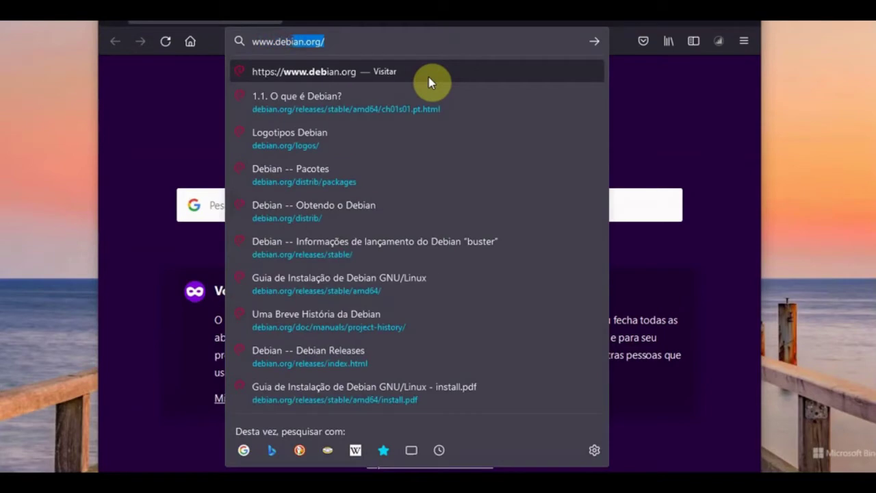
text(ian.p)
key(BackSpace)
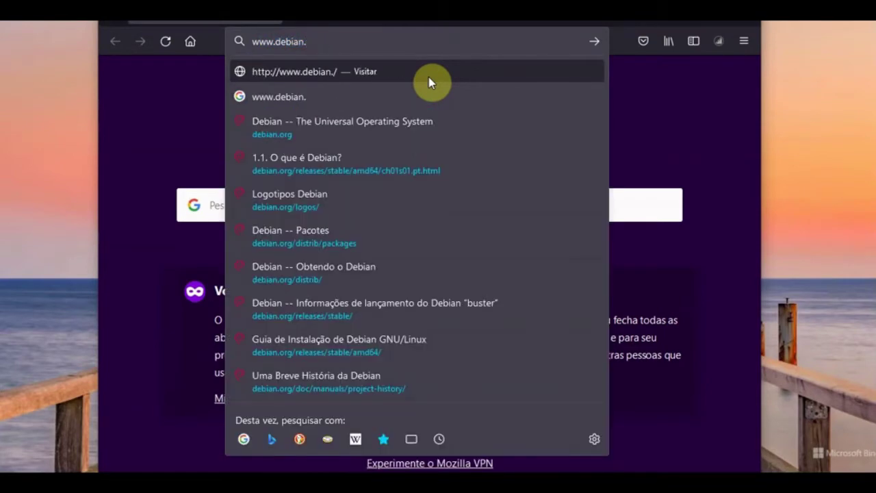
text(org)
key(Return)
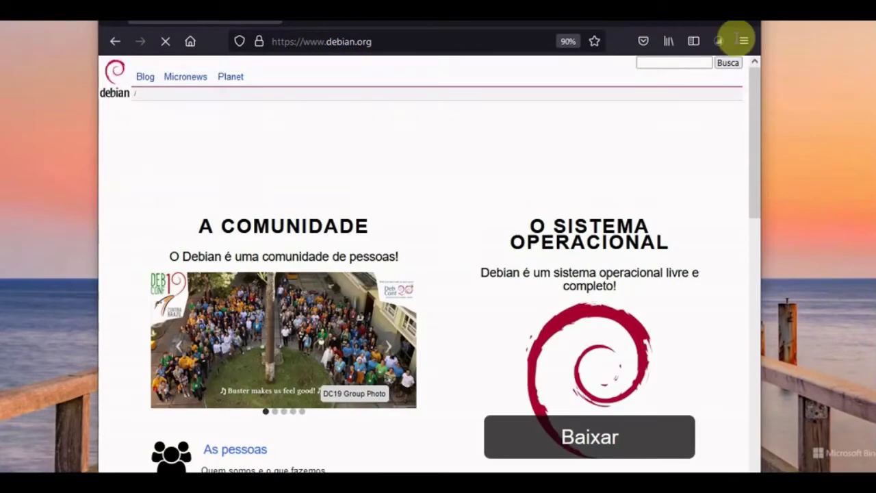
key(F11)
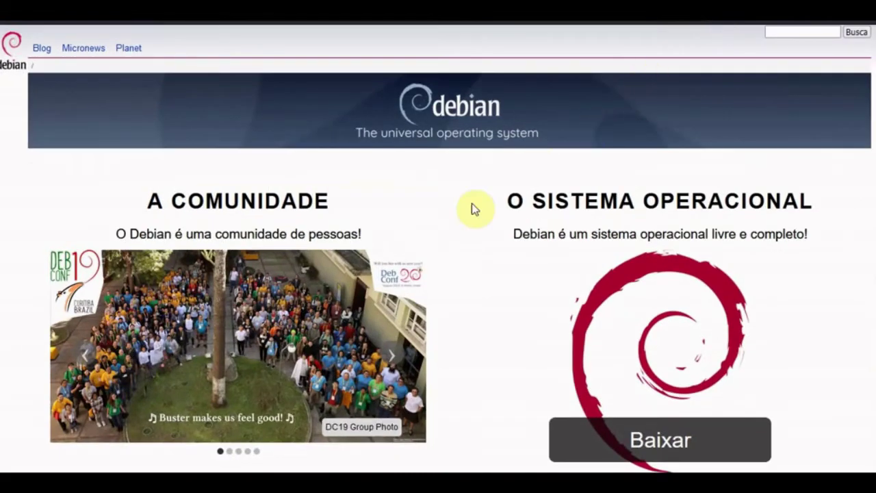
scroll(344, 189, down, 3)
scroll(344, 190, down, 3)
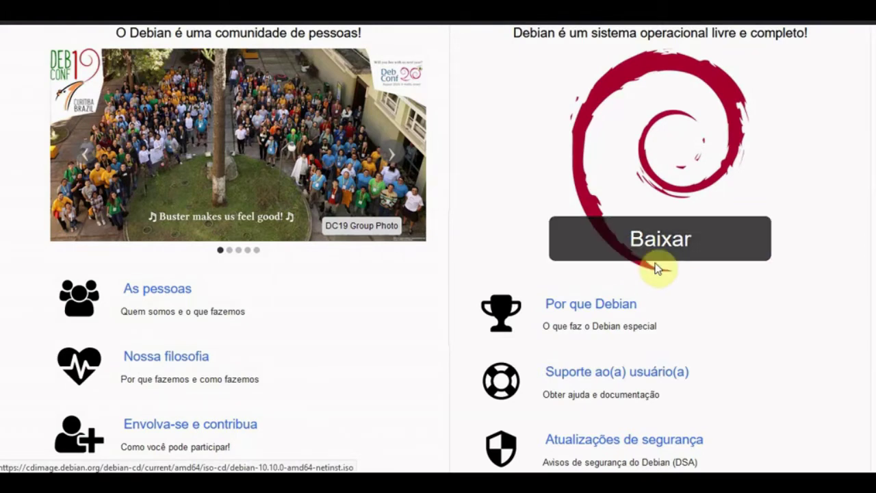
scroll(661, 263, down, 2)
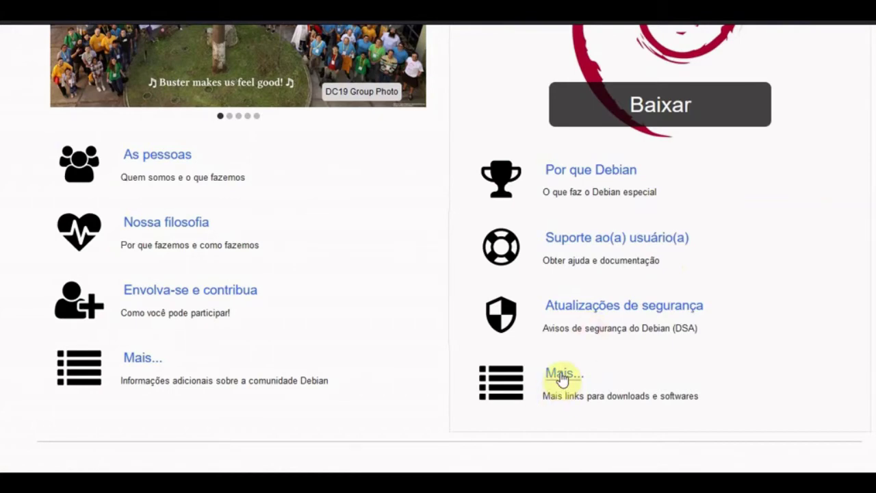
- Follow the lower 'Mais...' link, then the 'Download:' link, and scroll the installation options
click(561, 377)
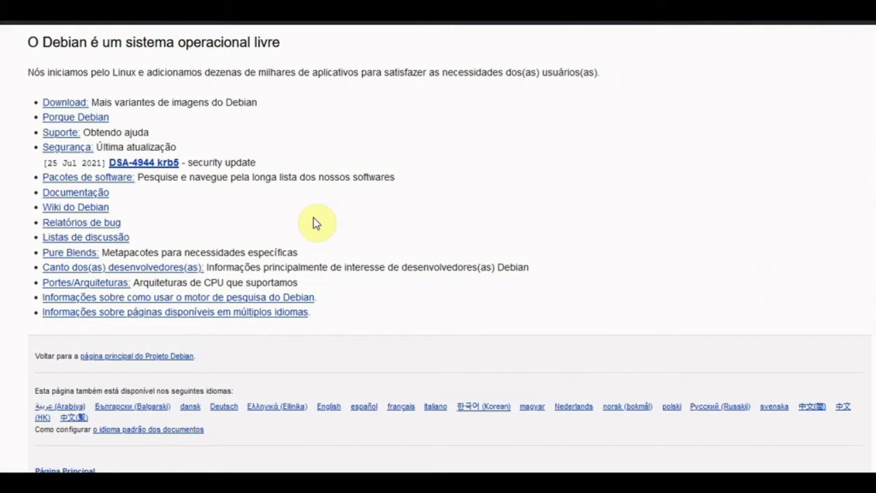
drag(118, 103, 349, 123)
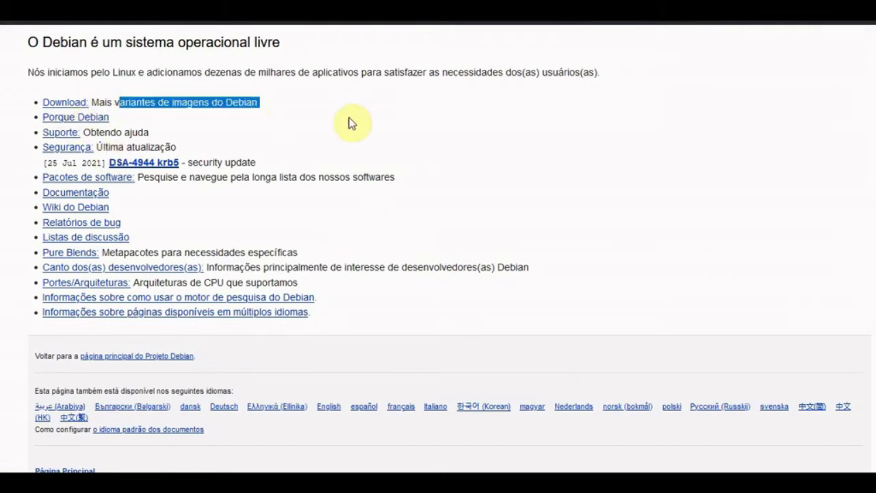
click(74, 103)
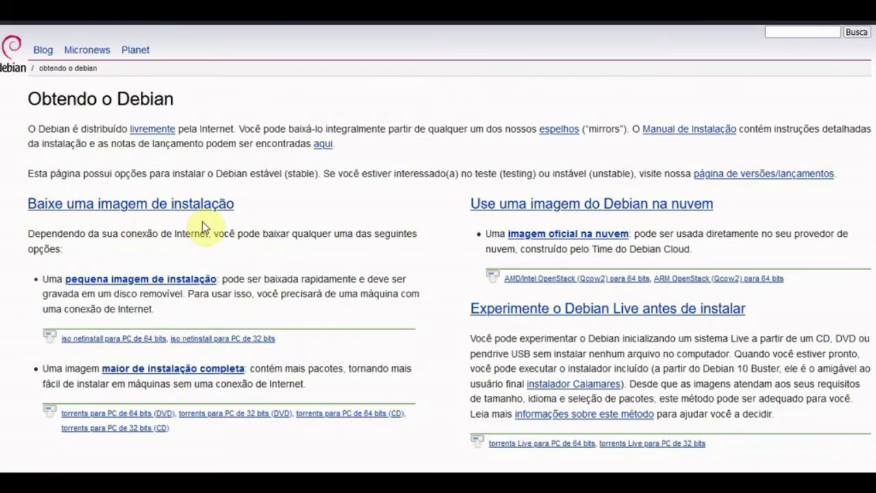
scroll(265, 201, down, 2)
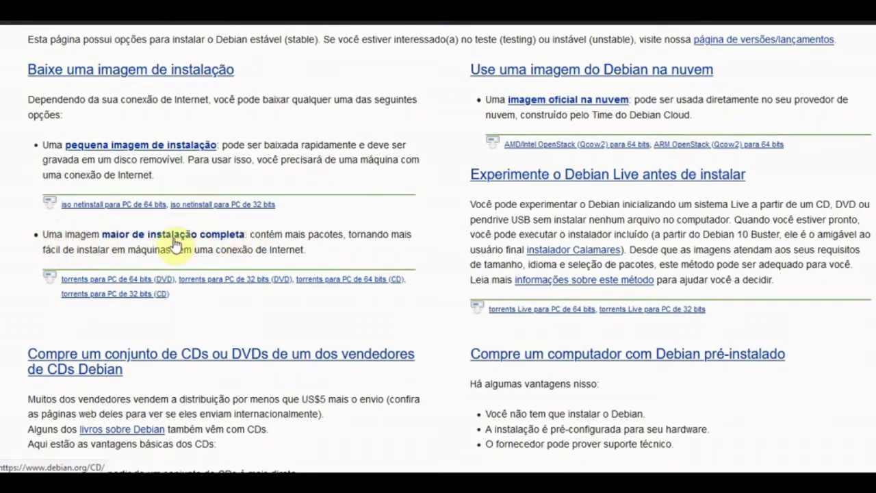
- Open the 'maior de instalação completa' page about full installation images
click(175, 240)
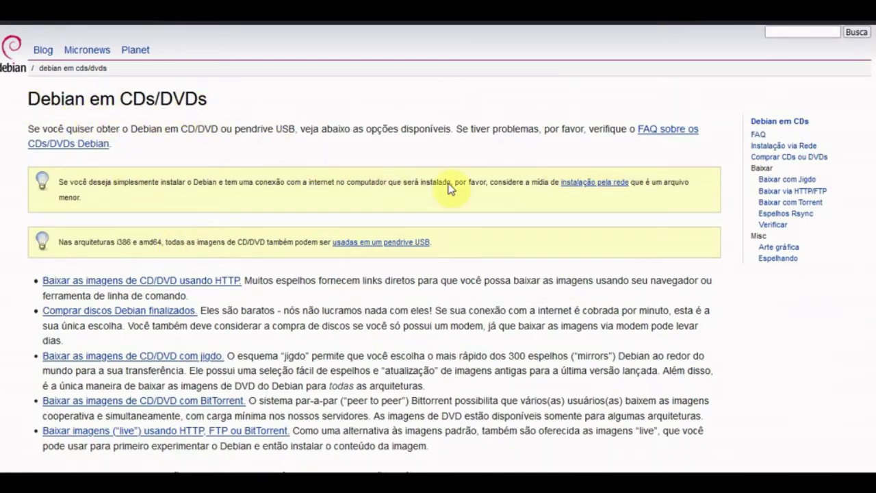
scroll(277, 209, down, 1)
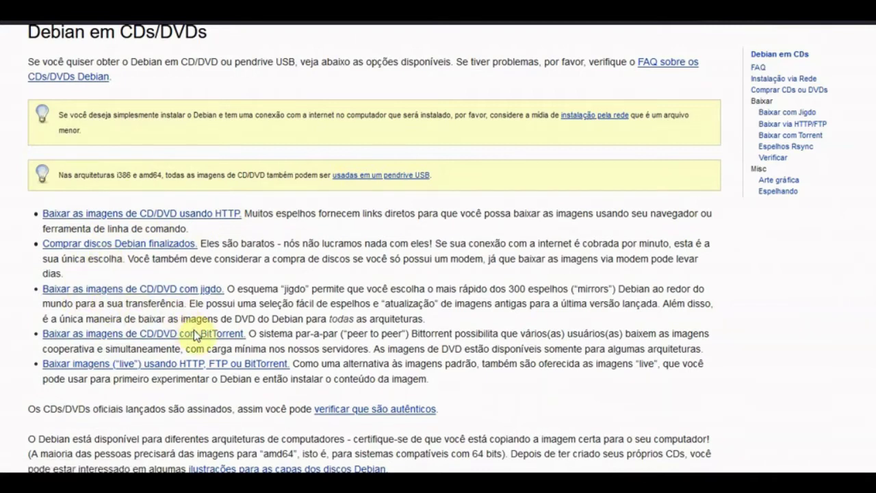
click(215, 340)
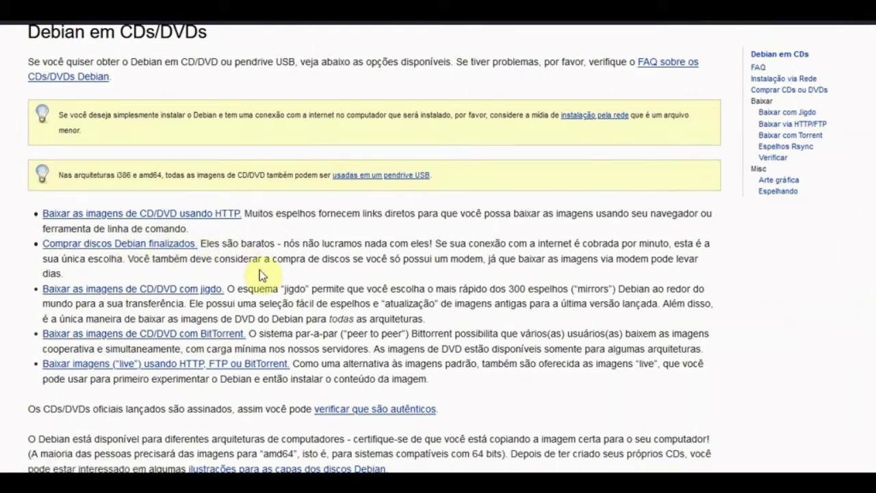
- Browse the 'Comprar discos Debian finalizados' vendor list, then return to Debian em CDs/DVDs
click(147, 244)
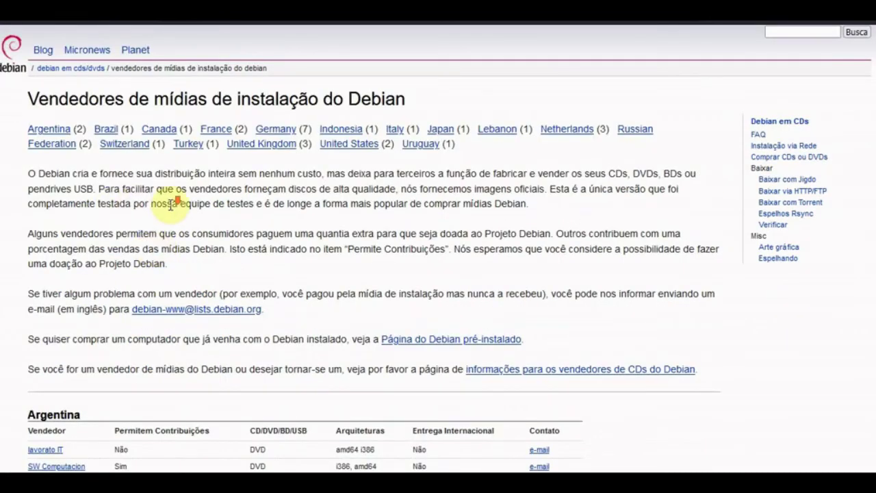
scroll(171, 203, down, 4)
scroll(149, 266, down, 1)
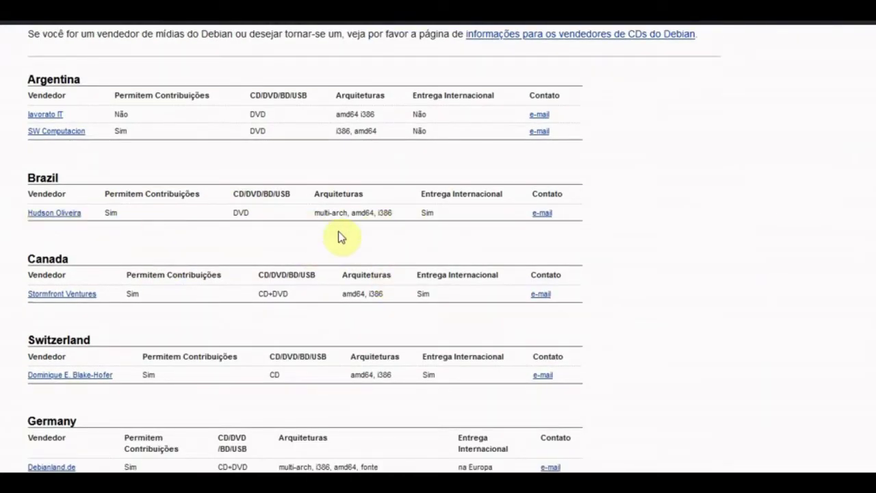
scroll(123, 284, up, 5)
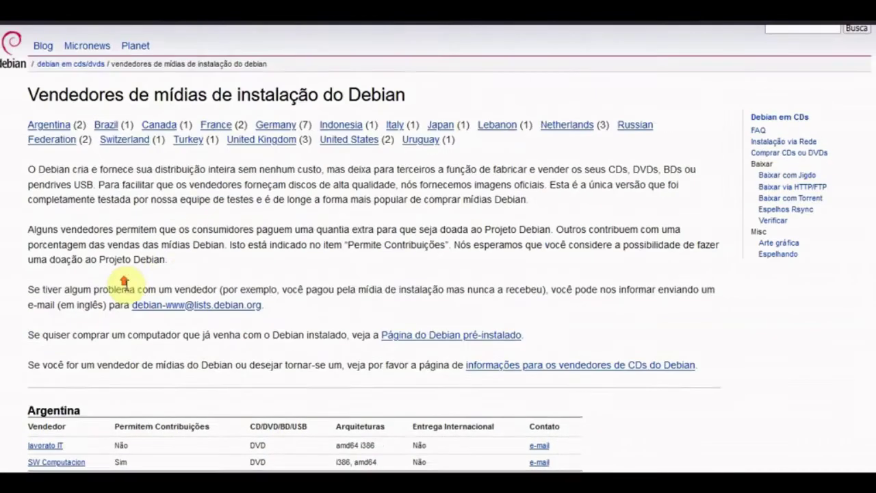
click(14, 10)
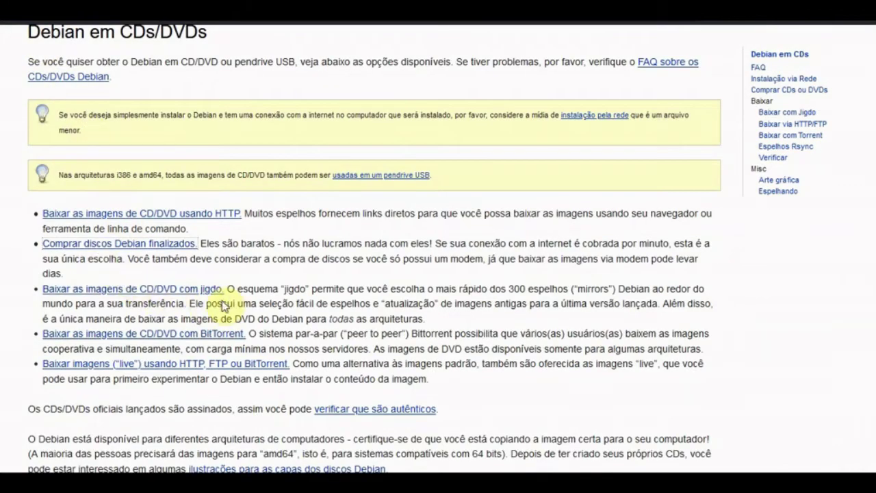
scroll(319, 318, down, 2)
scroll(319, 315, down, 3)
scroll(319, 312, up, 6)
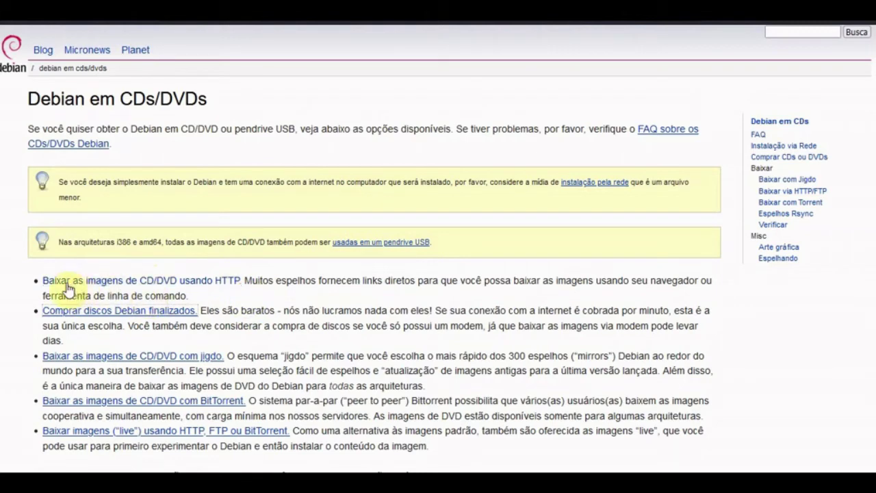
click(177, 286)
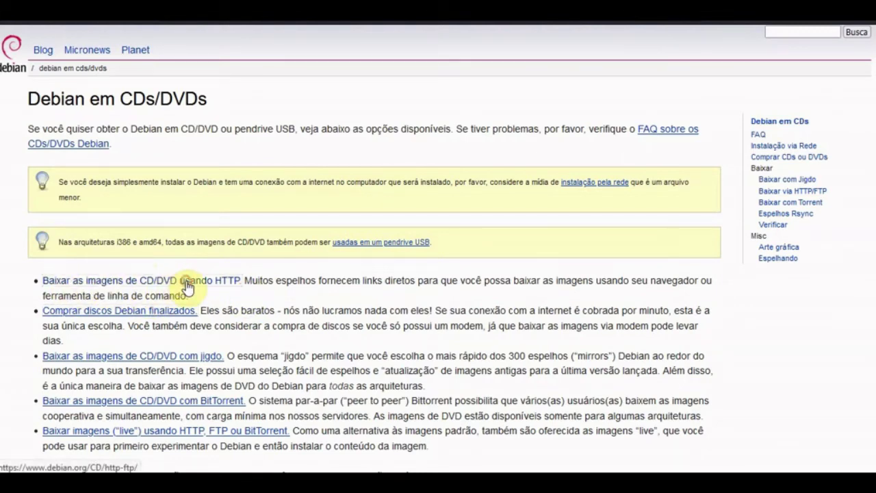
scroll(371, 272, down, 3)
scroll(346, 256, down, 10)
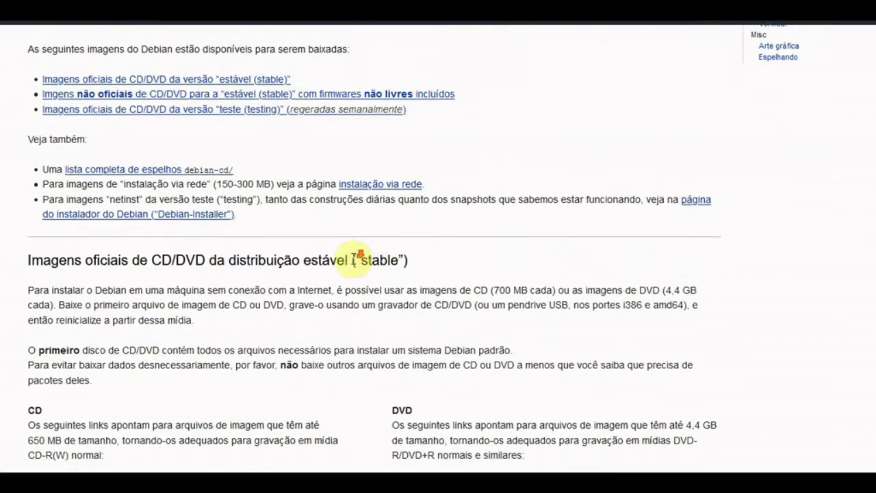
scroll(304, 253, up, 6)
scroll(306, 255, up, 5)
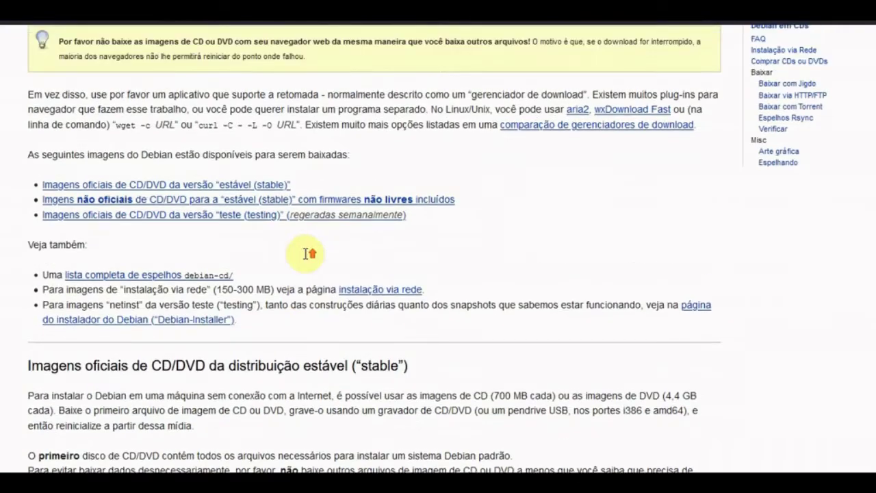
scroll(153, 272, down, 2)
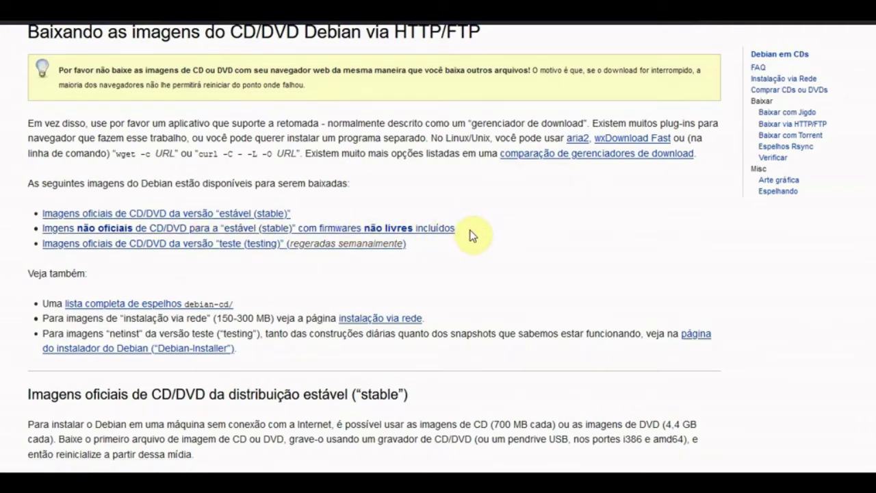
scroll(471, 233, down, 1)
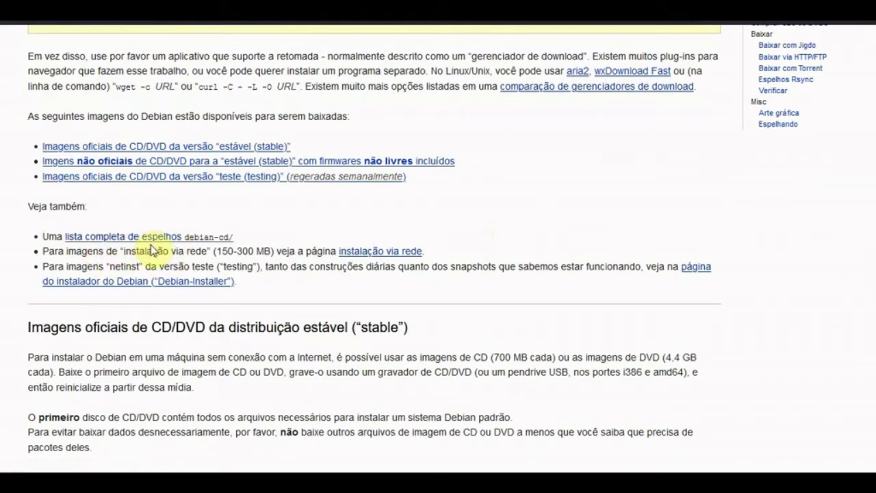
scroll(156, 250, up, 4)
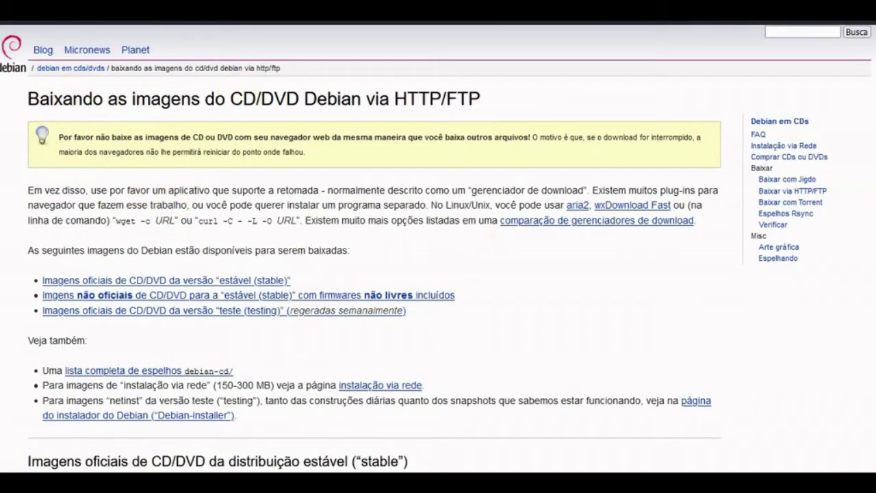
click(241, 279)
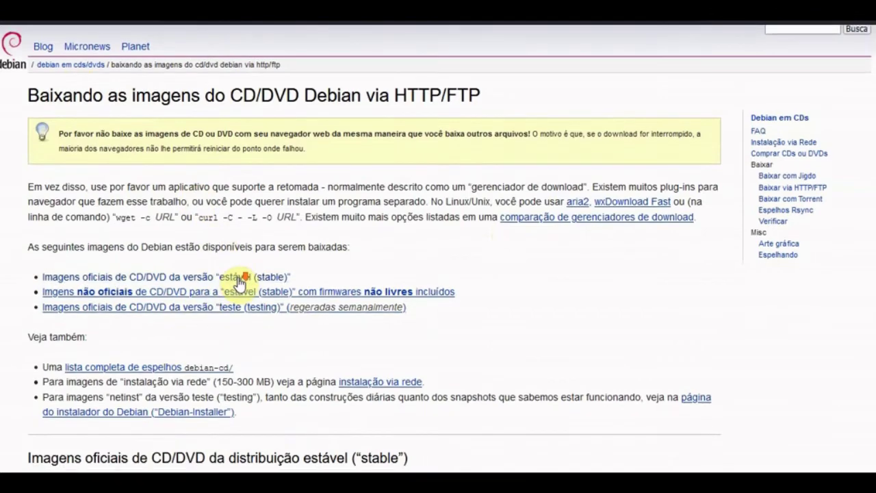
scroll(244, 279, down, 7)
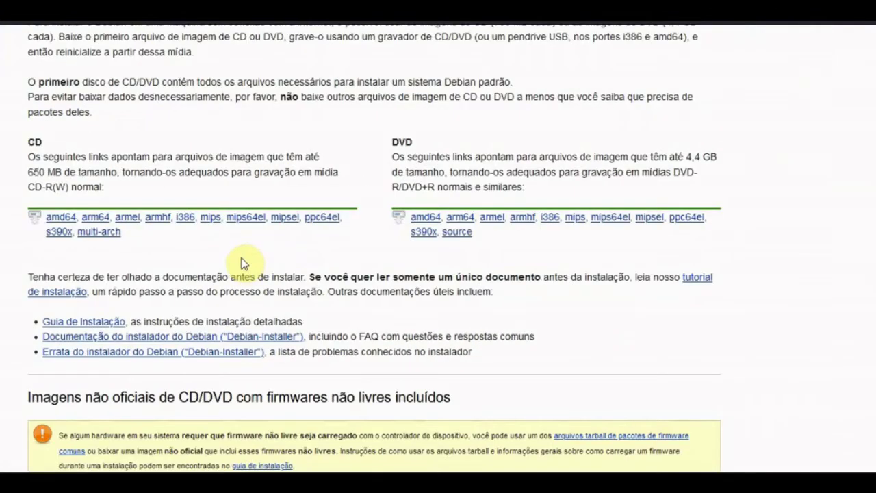
scroll(241, 260, up, 3)
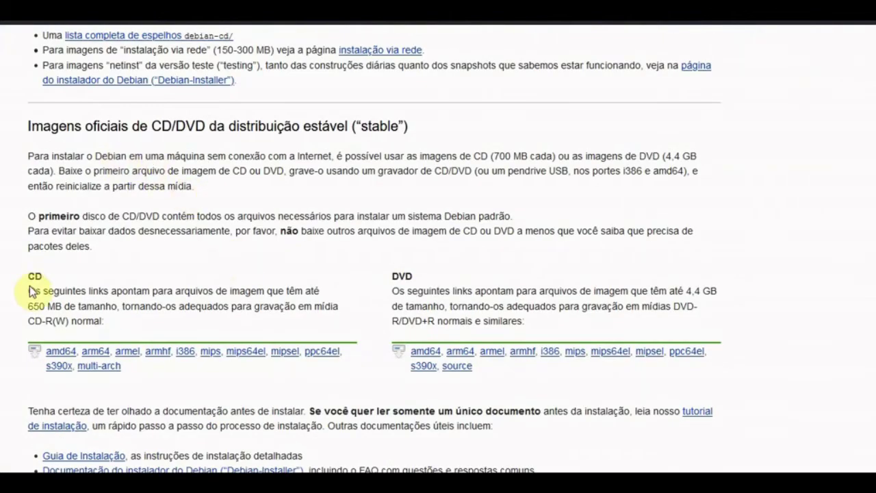
double_click(30, 306)
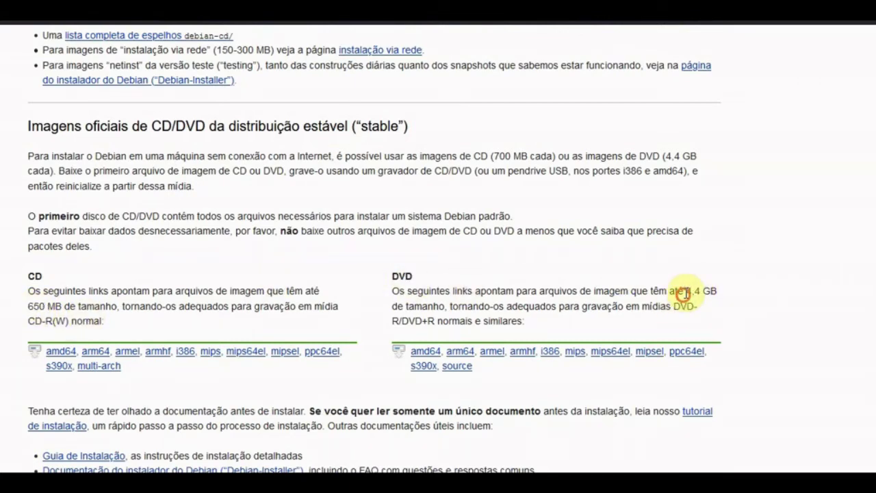
mouse_move(684, 291)
mouse_down()
mouse_move(734, 287)
mouse_move(683, 293)
mouse_up()
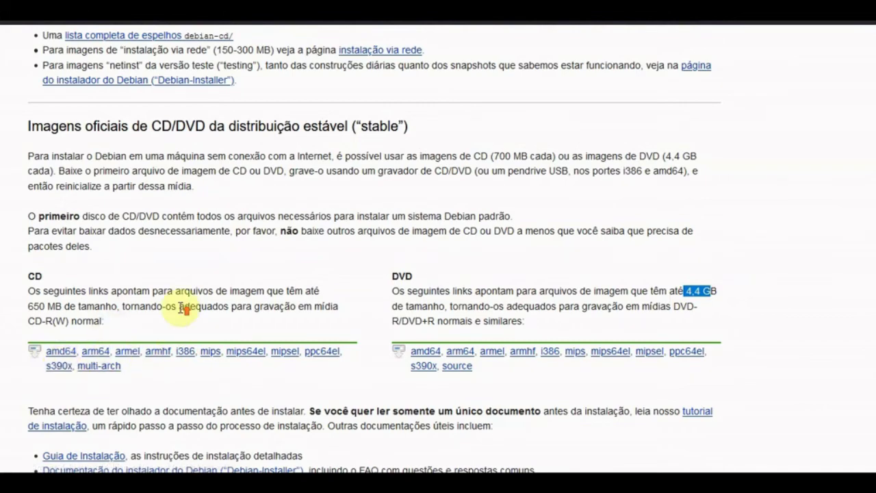
scroll(182, 303, up, 3)
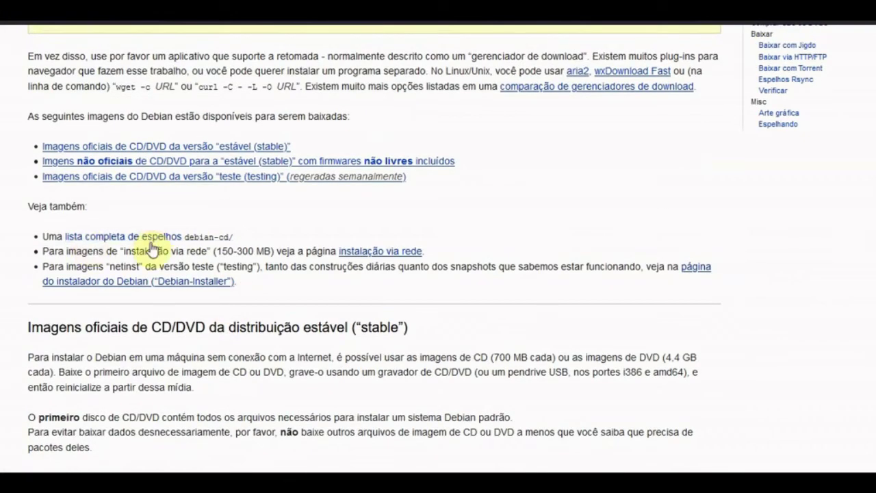
- From the full debian-cd mirror list, open the debian.c3sl.ufpr.br Brasil mirror's debian-cd directory
click(173, 236)
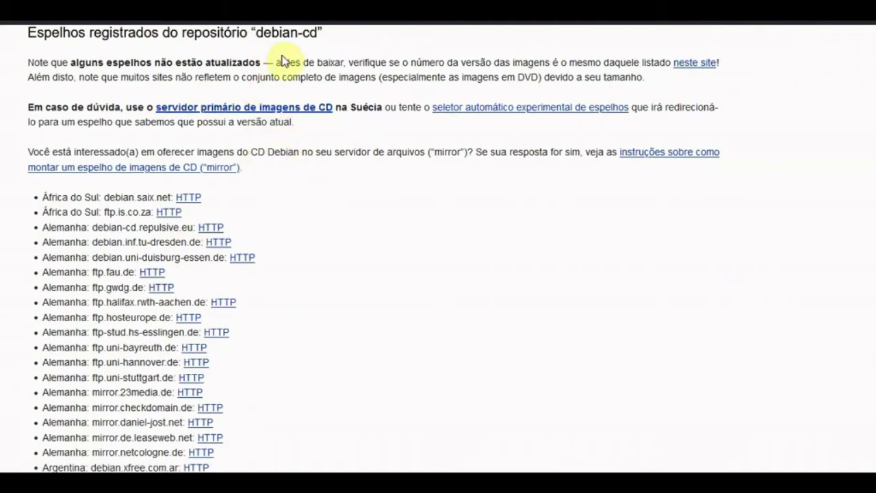
scroll(102, 179, down, 3)
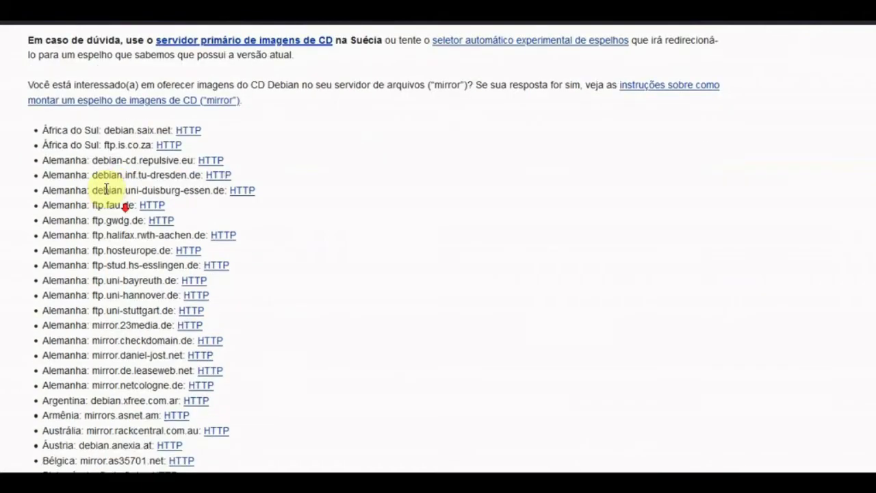
scroll(96, 174, down, 2)
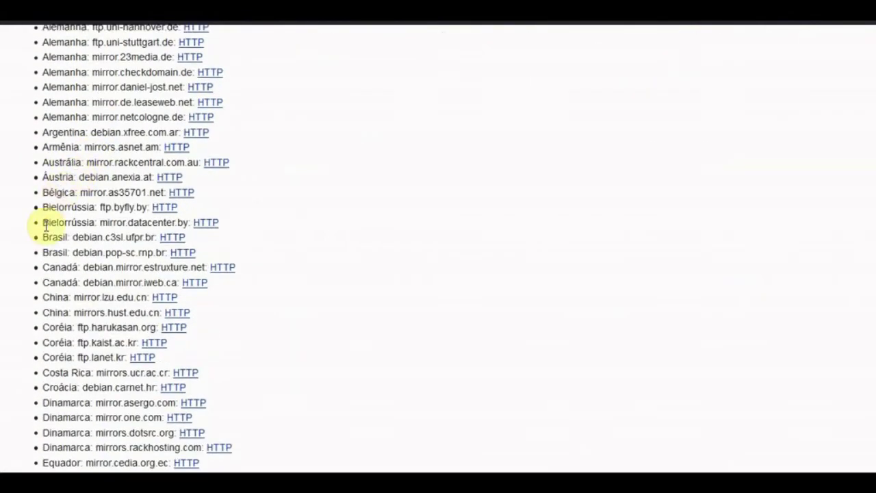
drag(45, 237, 205, 251)
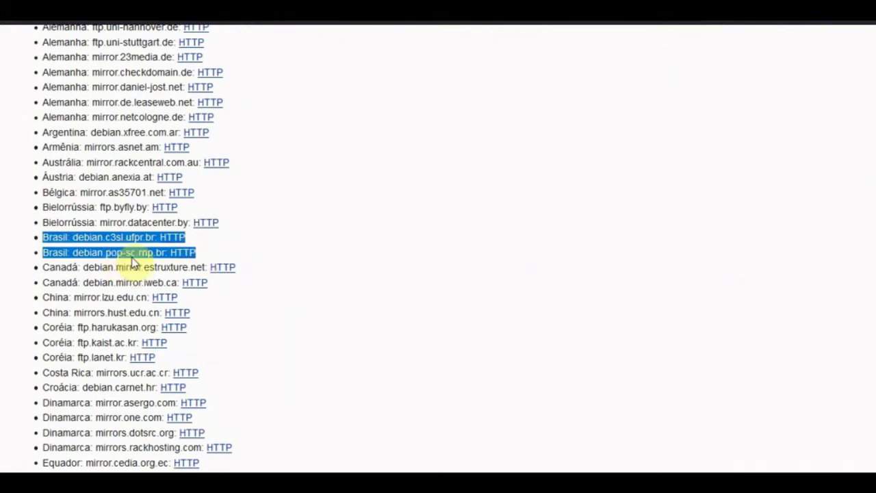
click(227, 244)
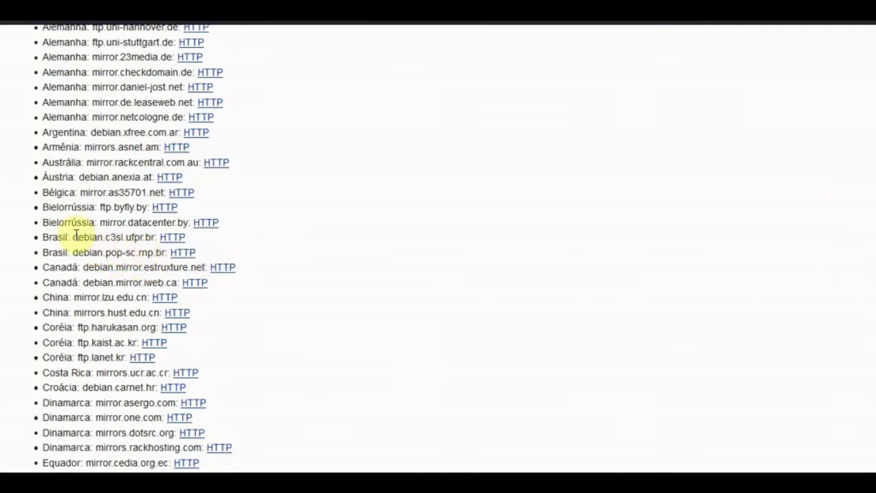
drag(75, 236, 120, 237)
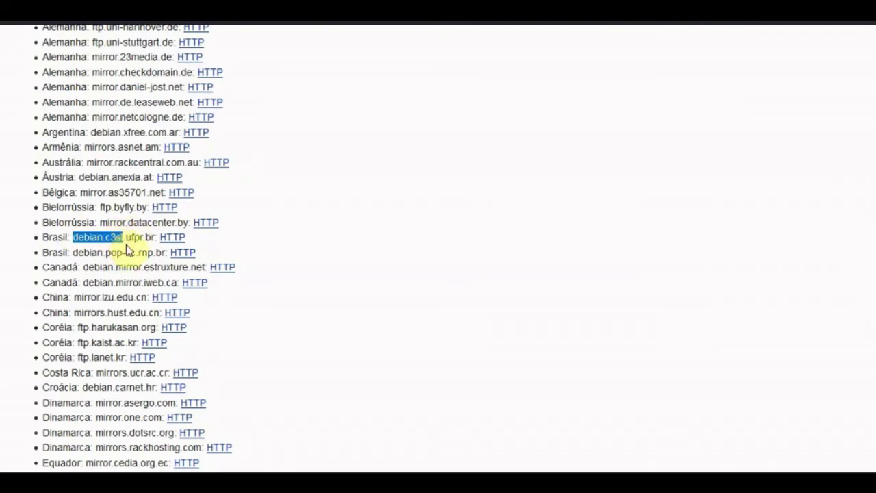
click(172, 241)
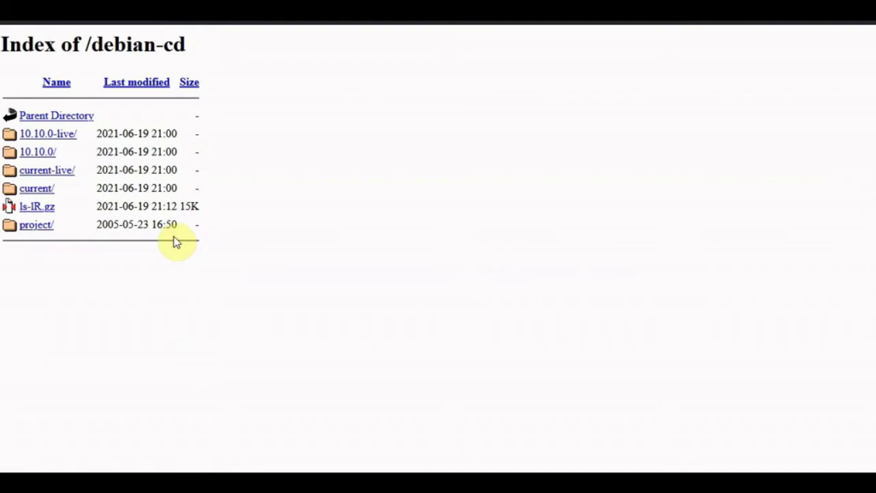
key(alt+Left)
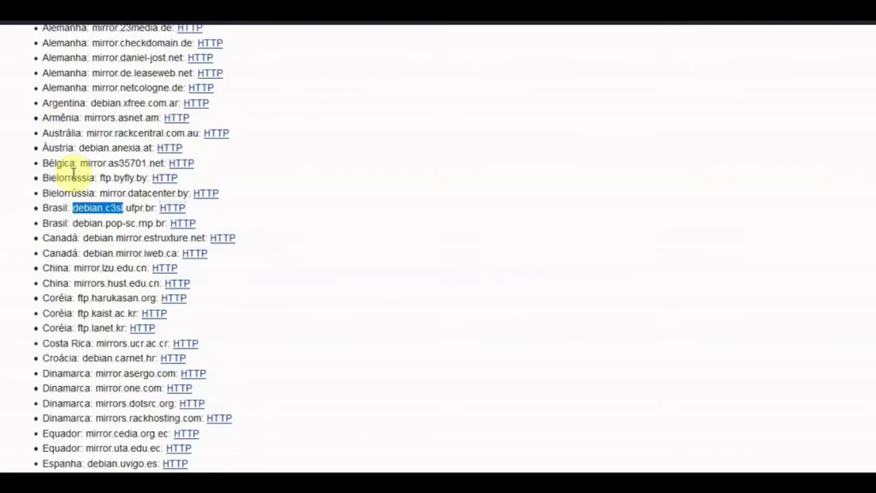
click(173, 209)
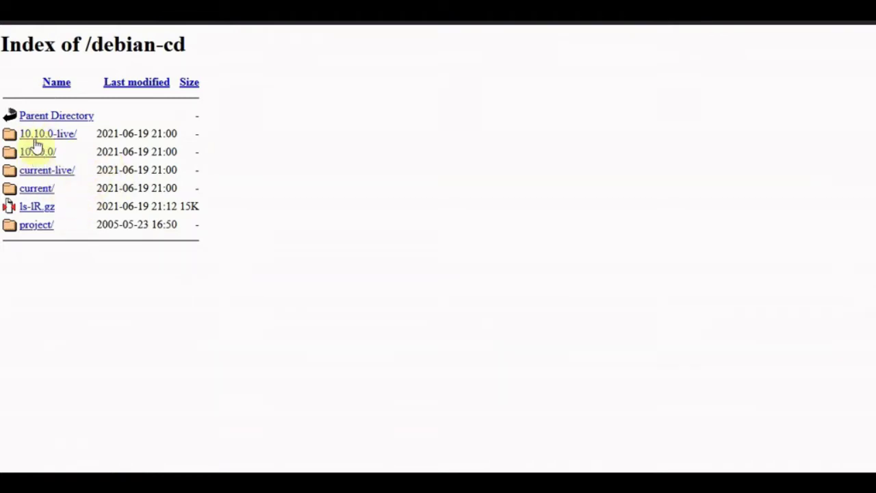
- Open the current/ folder, then its amd64/ folder
click(30, 195)
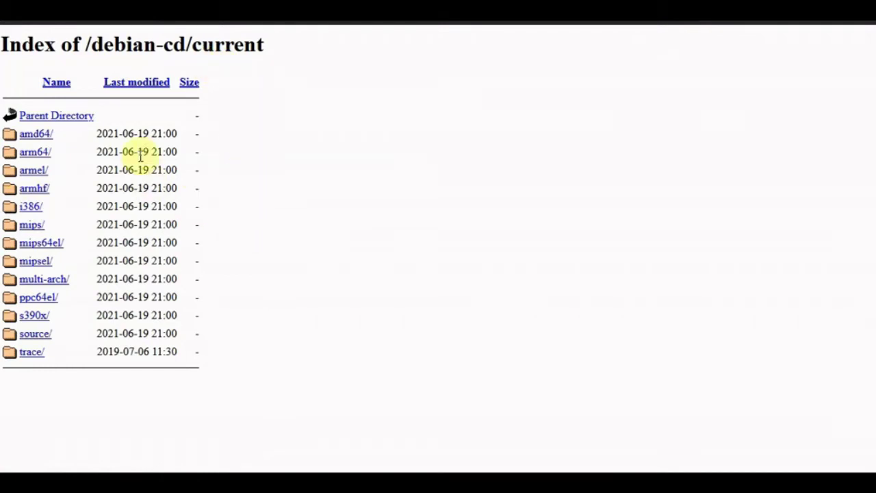
drag(103, 133, 180, 152)
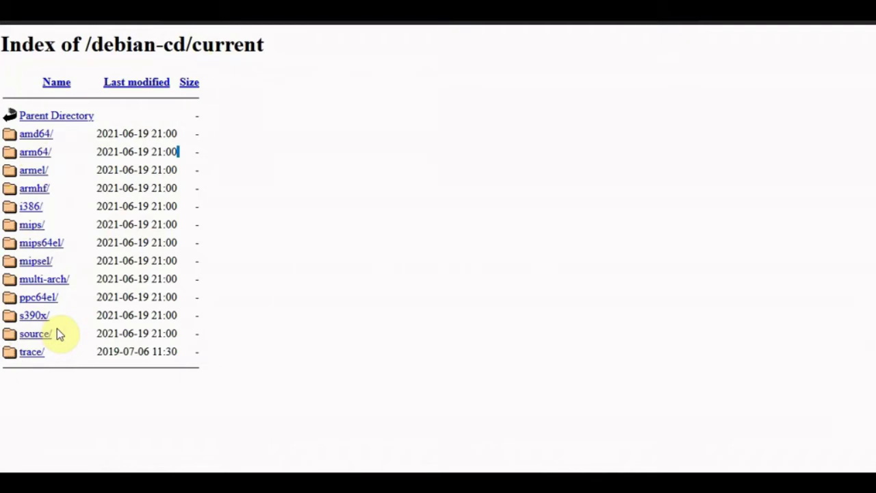
click(50, 135)
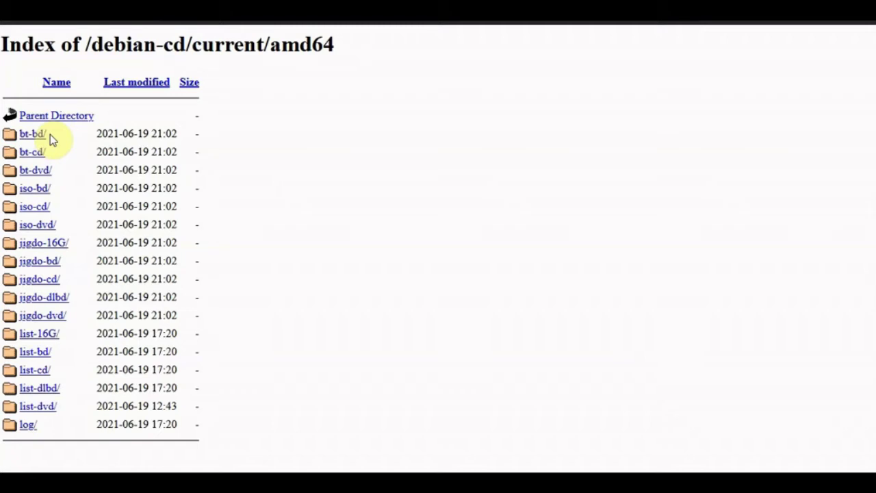
- In iso-cd/, read the 406M size of the Debian Edu netinst ISO, then return to amd64
click(34, 209)
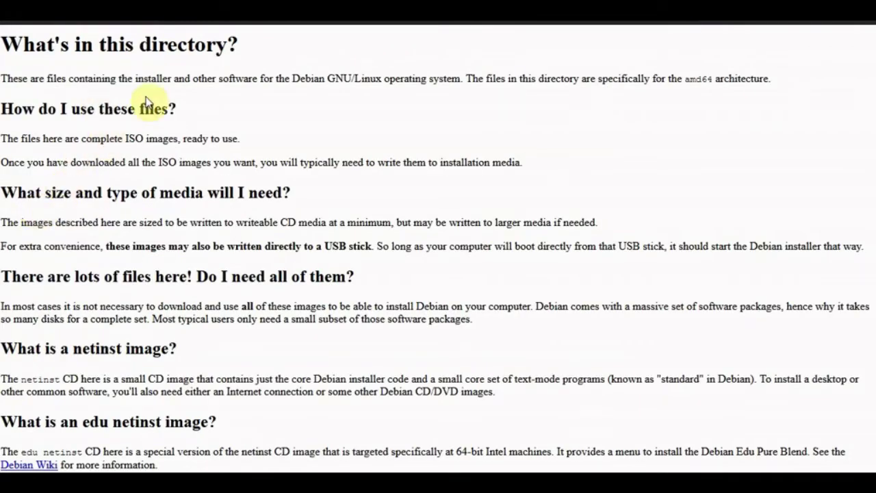
scroll(209, 98, down, 1)
scroll(209, 98, down, 10)
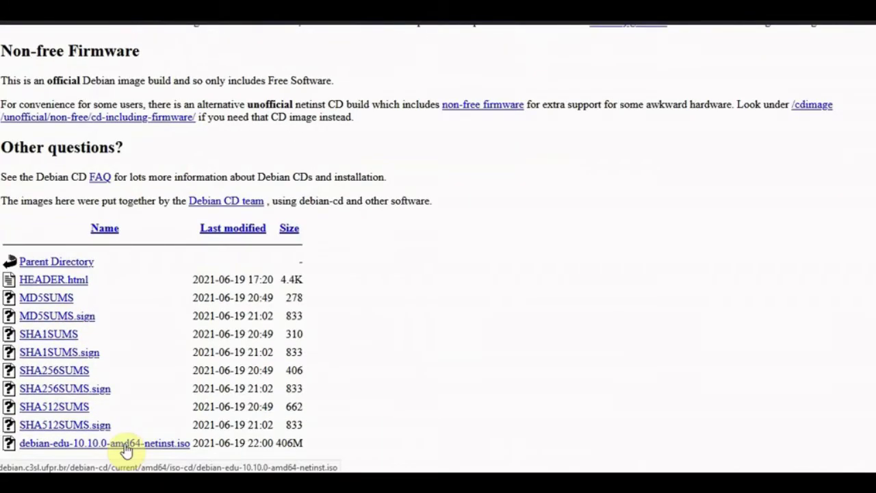
drag(307, 445, 192, 444)
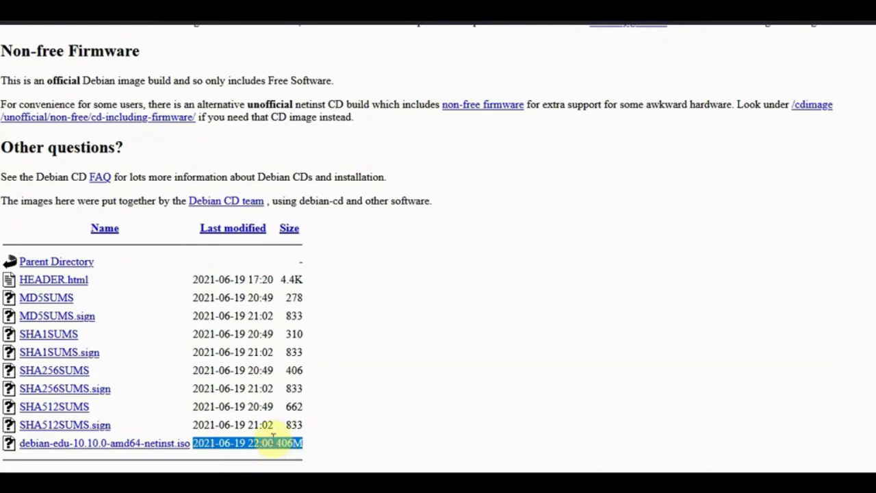
scroll(171, 301, up, 15)
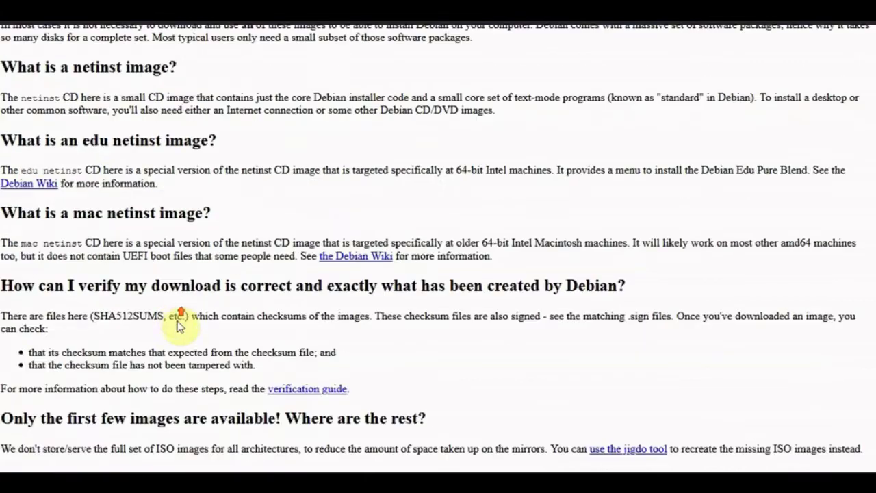
key(alt+Left)
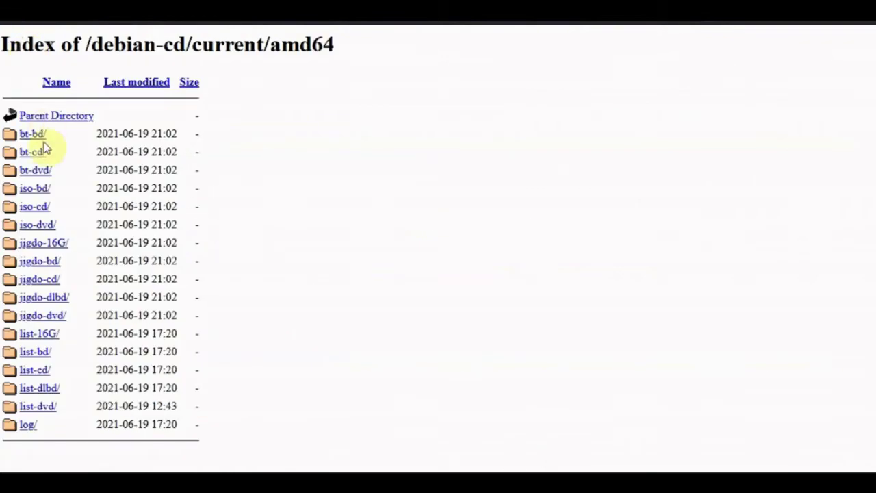
- In iso-dvd/, check the DVD-1/2/3 image sizes (3.7G, 4.4G, 4.3G), then return to amd64
click(41, 226)
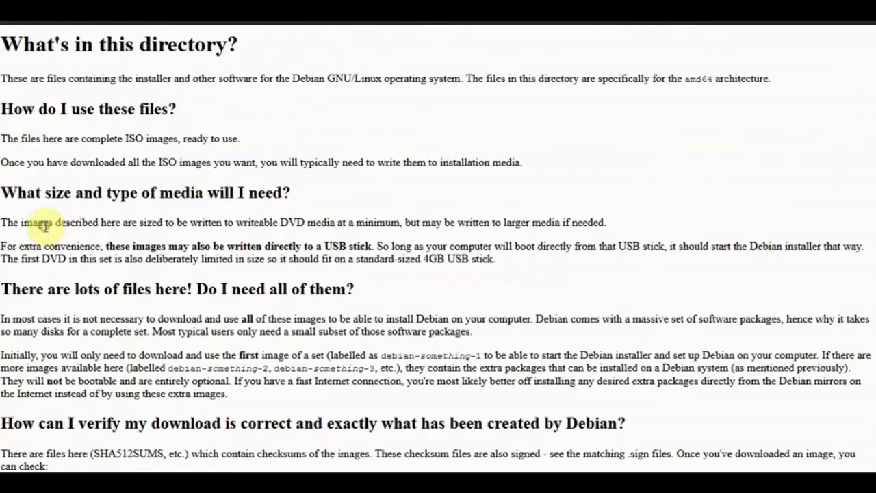
scroll(232, 218, down, 10)
scroll(233, 215, down, 3)
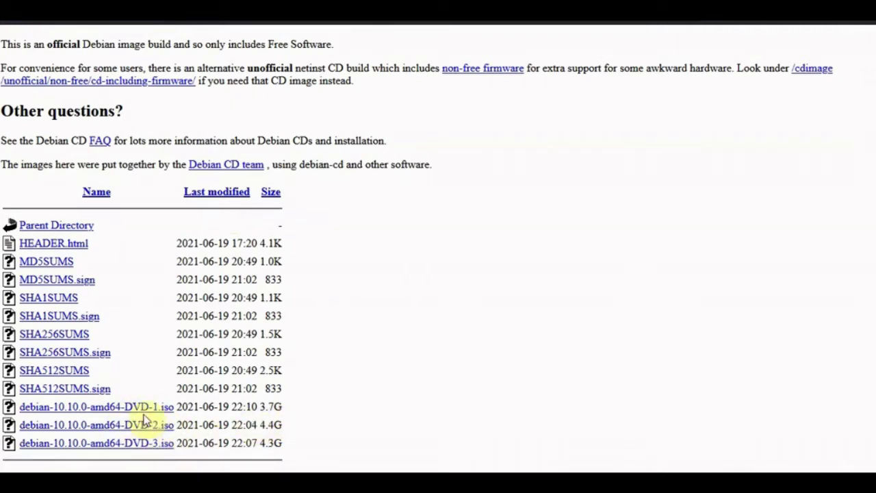
drag(260, 406, 291, 443)
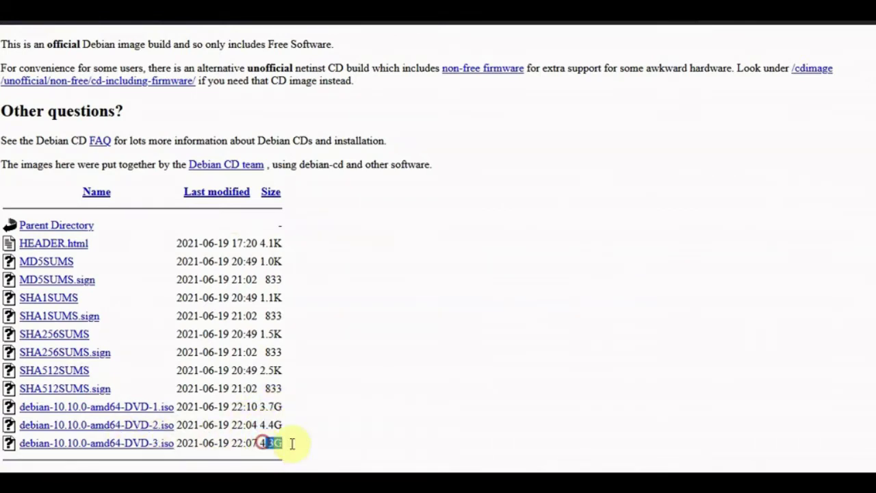
scroll(284, 408, up, 10)
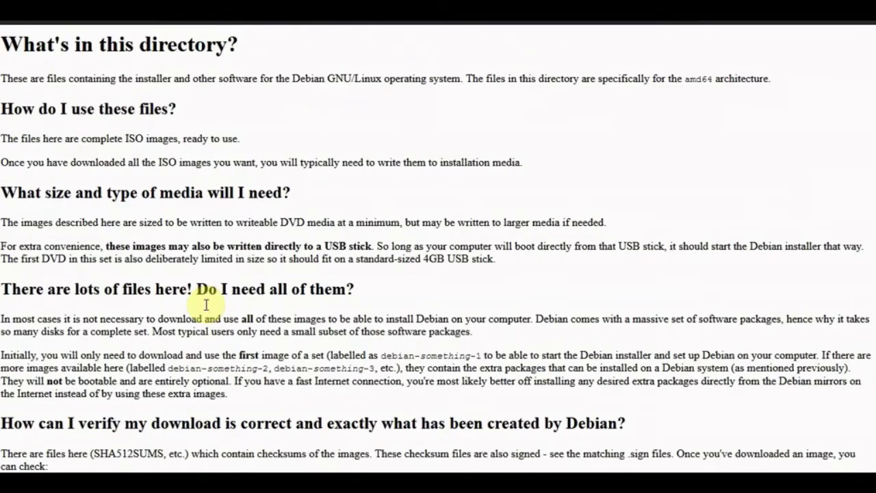
click(17, 26)
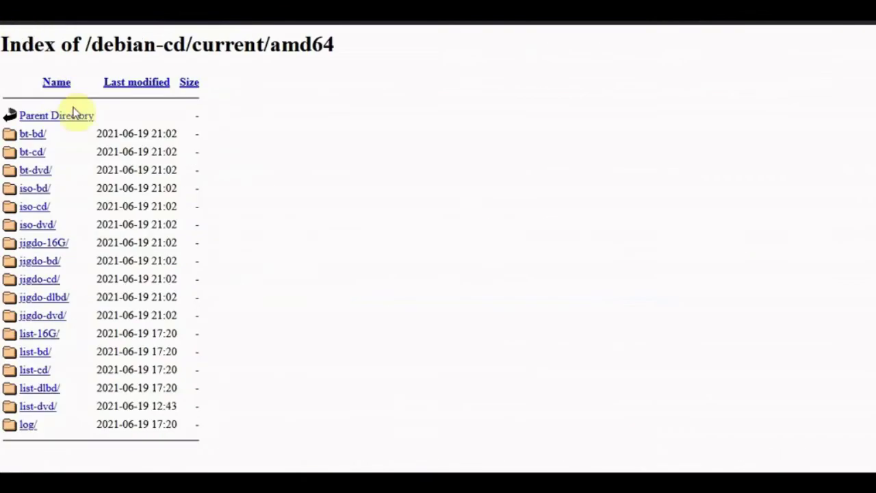
- Look through the current amd64 iso-bd folder, then go back up to the /debian-cd listing
click(31, 191)
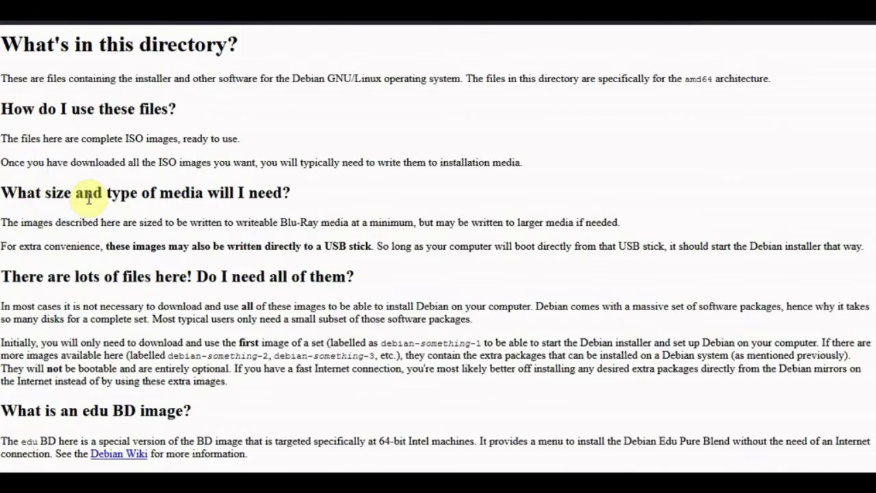
scroll(174, 158, down, 10)
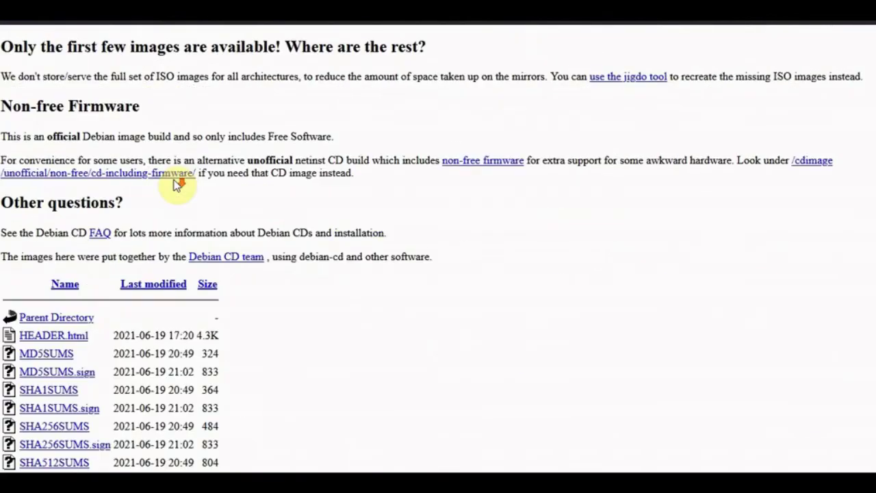
scroll(171, 192, down, 1)
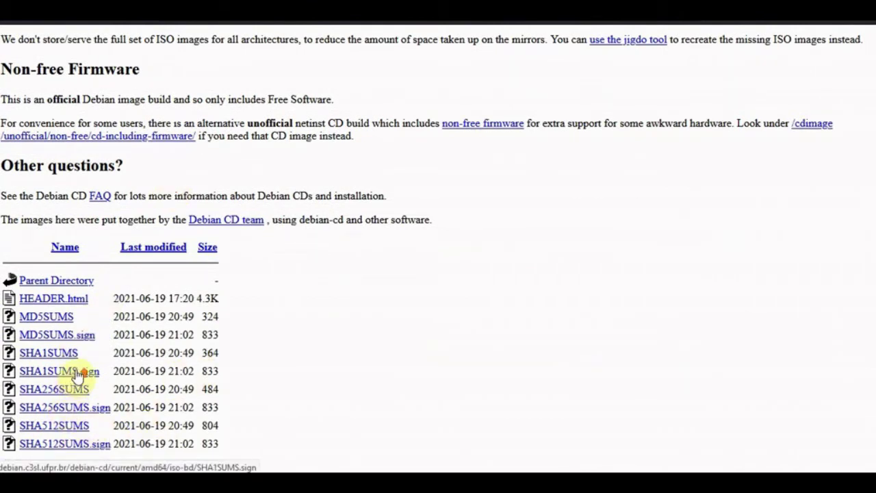
scroll(75, 372, up, 10)
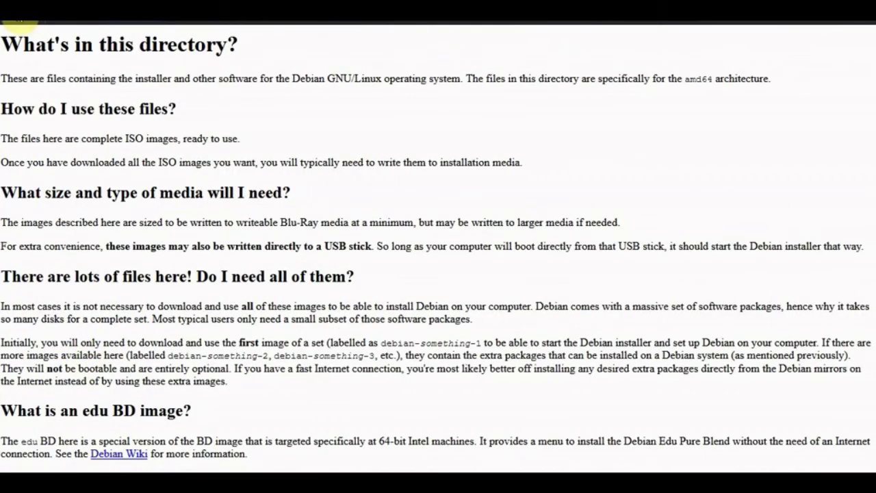
scroll(19, 19, up, 6)
click(19, 19)
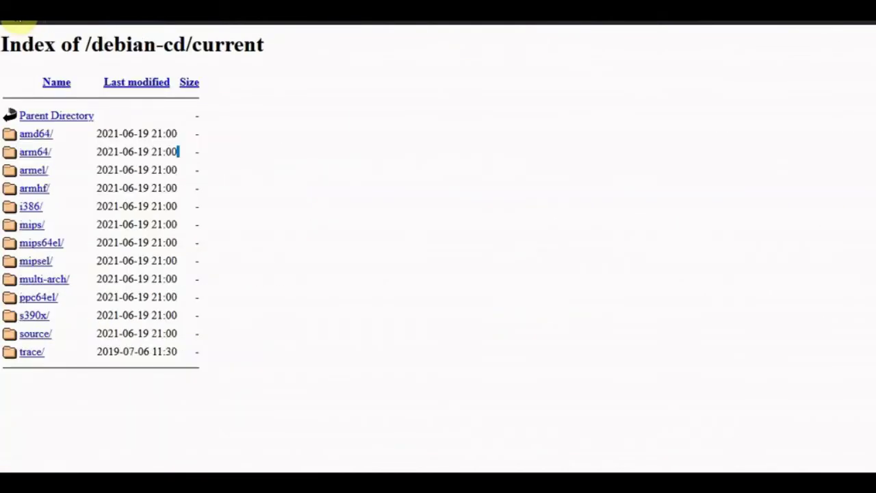
click(20, 19)
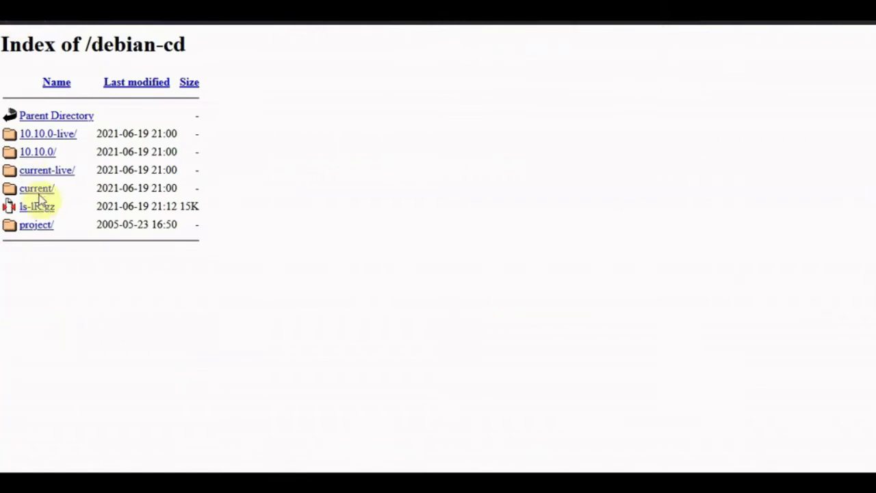
- Open 10.10.0/amd64/iso-bd/, finding only checksum files, then go back to /debian-cd
click(39, 152)
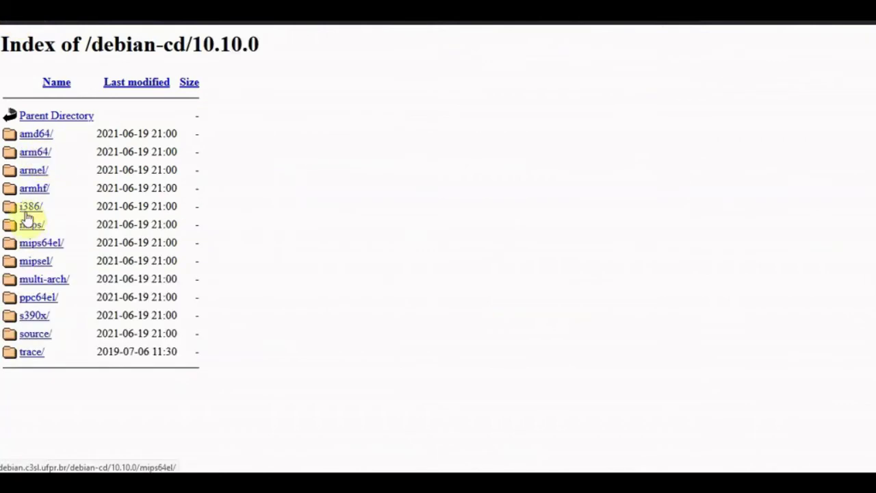
click(26, 134)
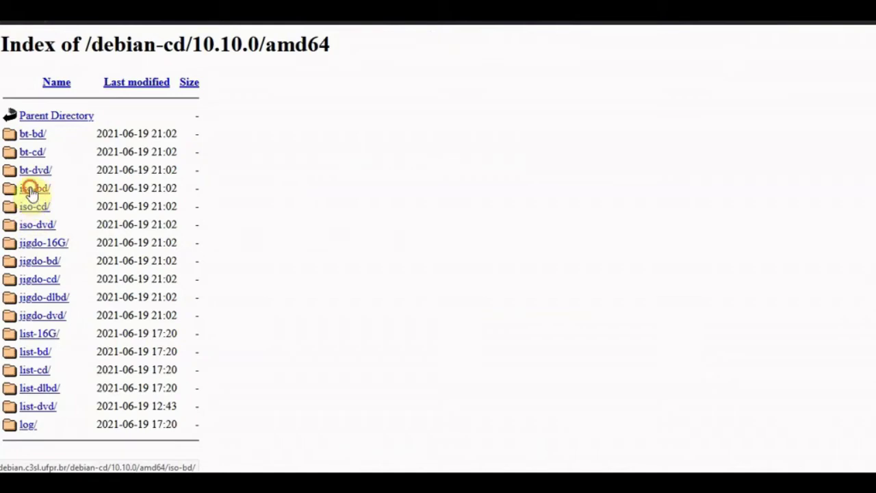
click(31, 189)
scroll(68, 205, down, 10)
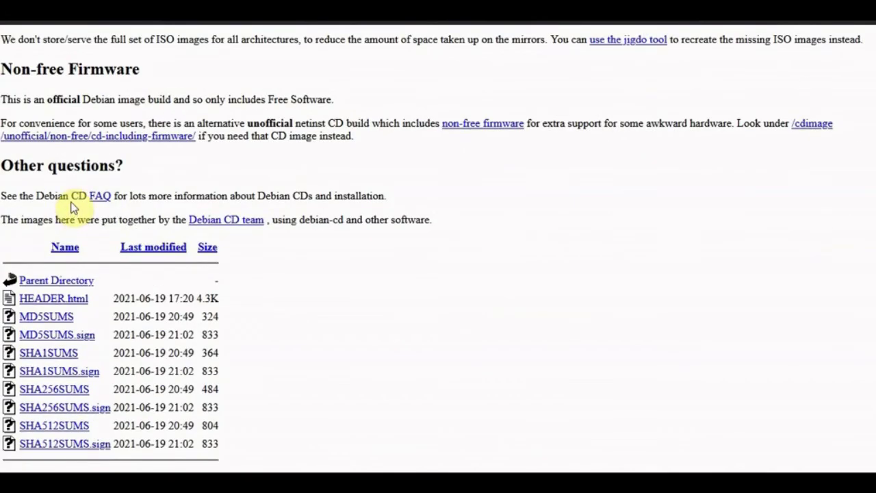
scroll(74, 205, up, 10)
click(7, 22)
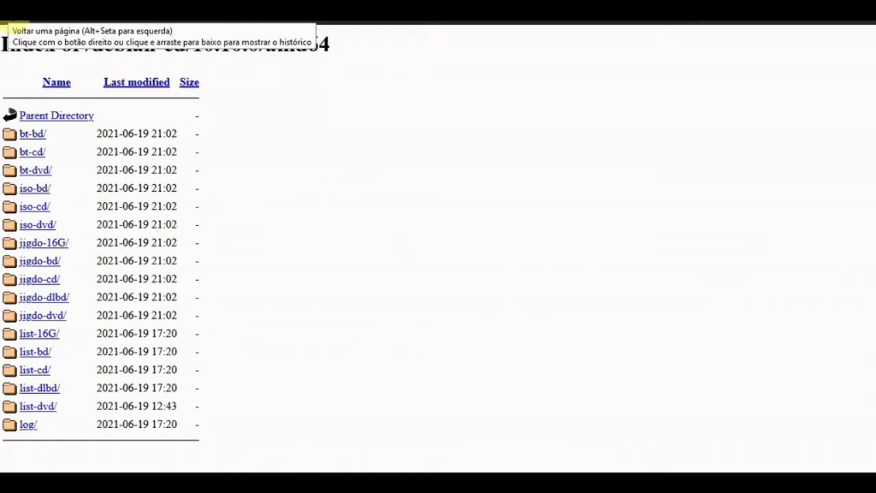
click(7, 22)
click(7, 22)
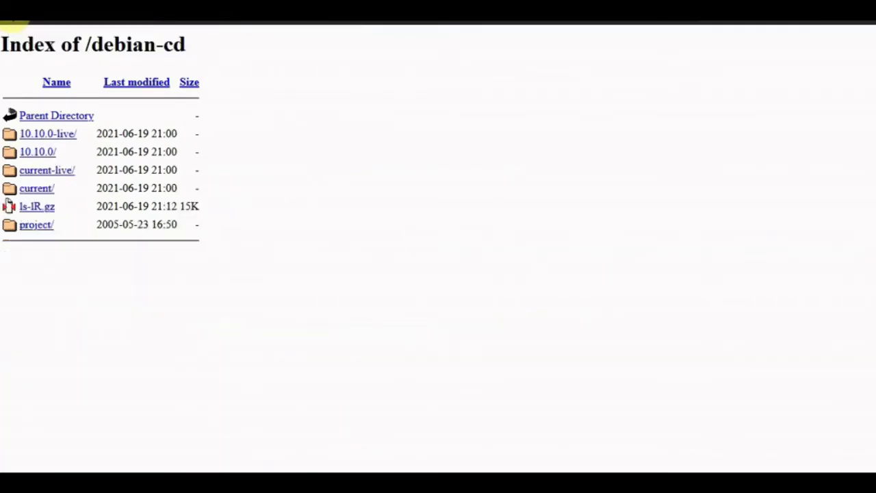
- On the debian.pop-sc.rnp.br mirror, open current/amd64/iso-bd/ and highlight the debian-edu ISO row
click(7, 22)
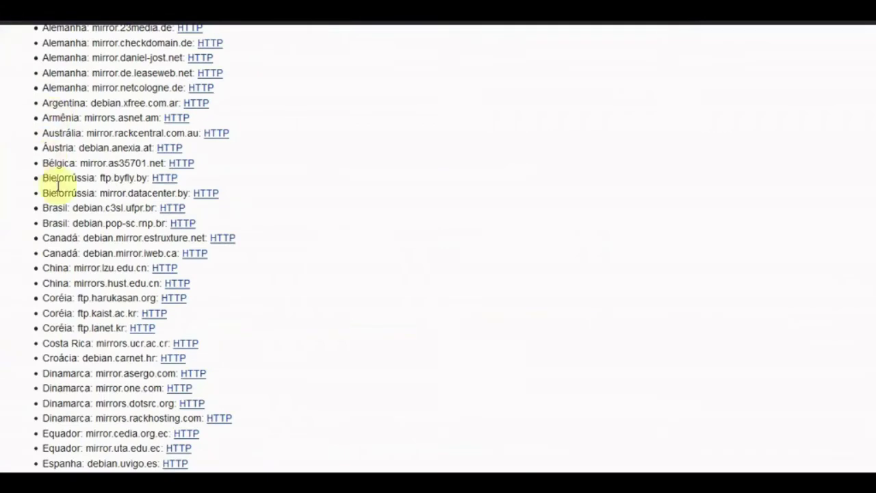
click(182, 224)
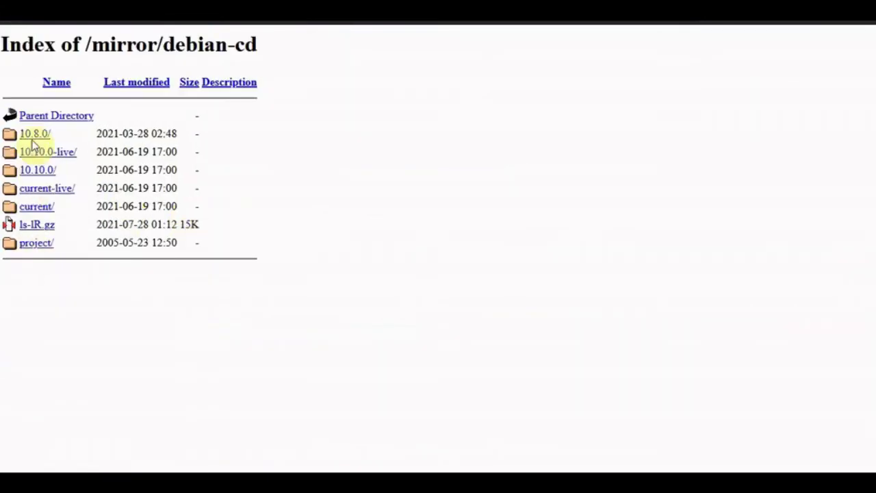
click(37, 209)
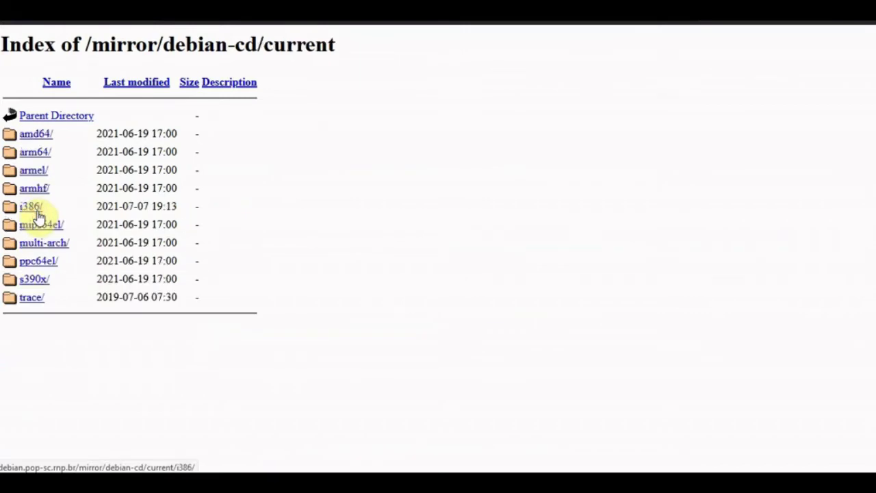
click(31, 134)
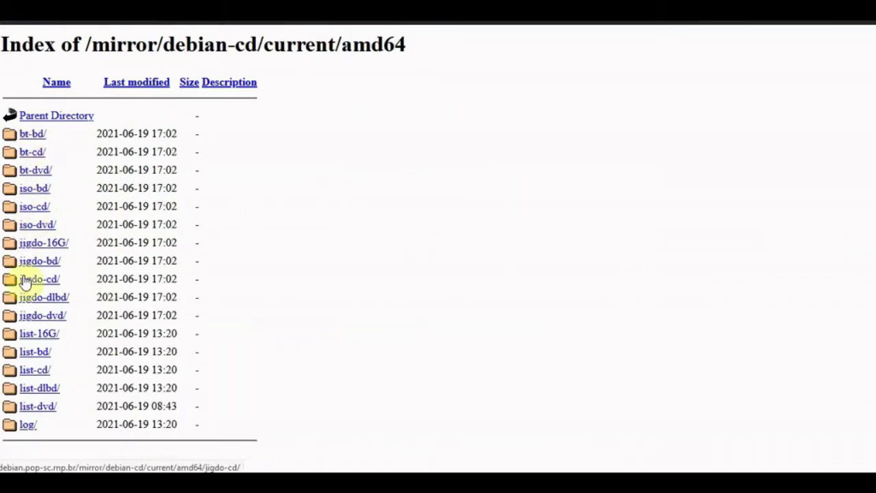
click(35, 190)
scroll(176, 273, down, 10)
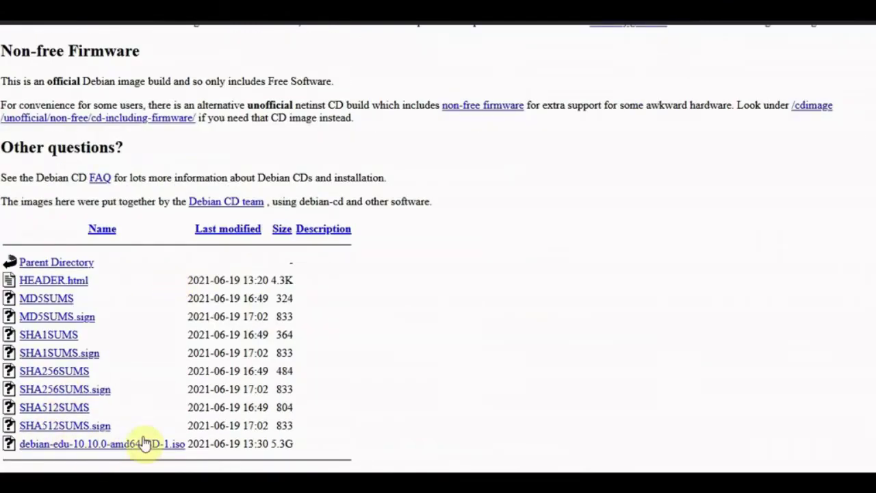
drag(306, 445, 8, 444)
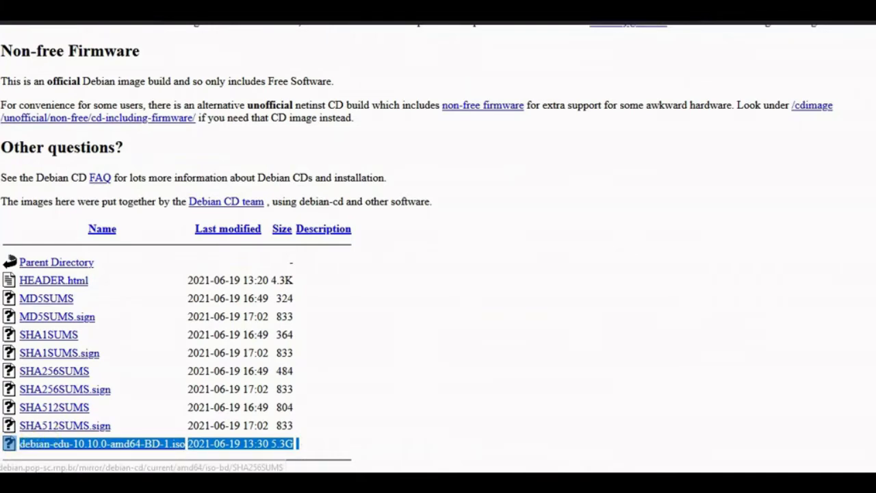
- Leave full screen to highlight the mirror host name in the address, then return to full screen
key(F11)
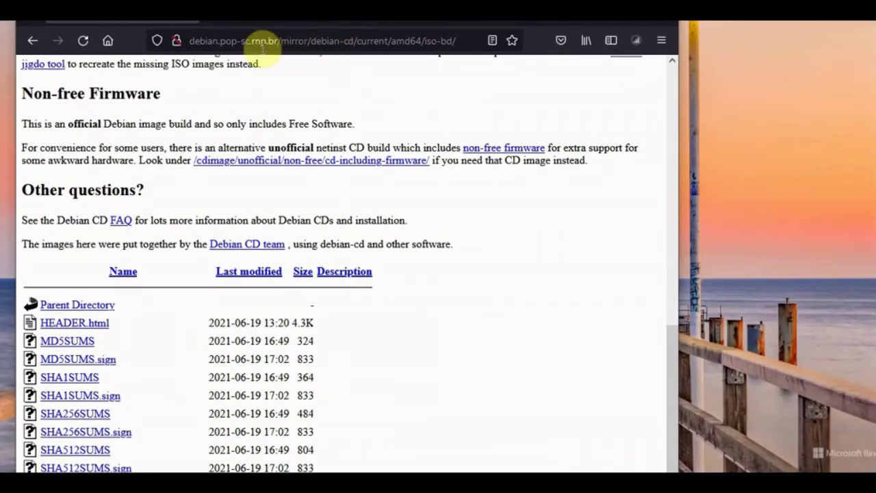
drag(220, 41, 287, 36)
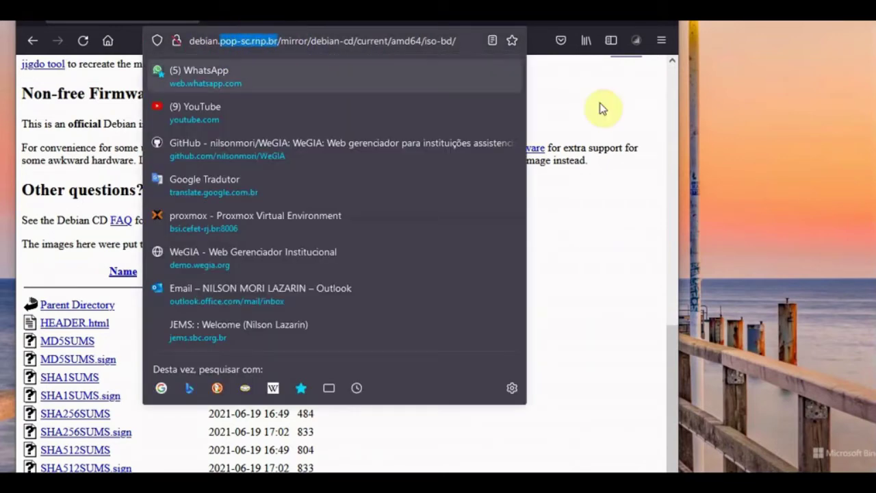
click(585, 205)
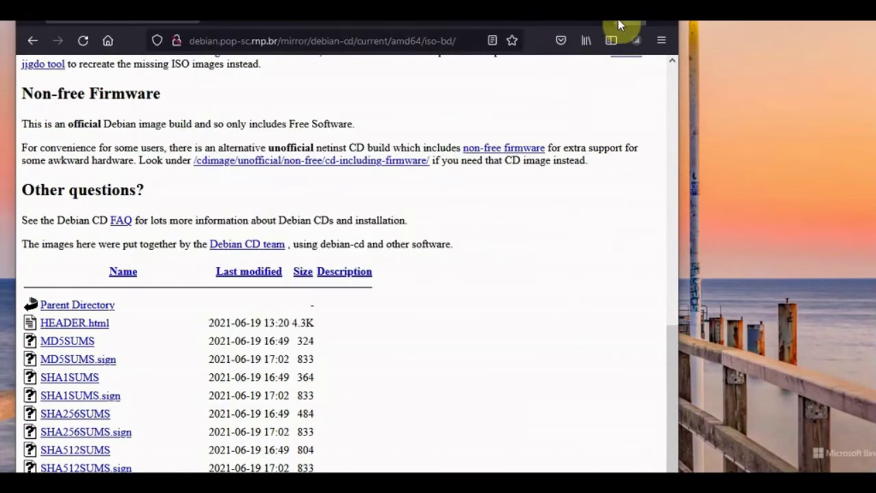
key(F11)
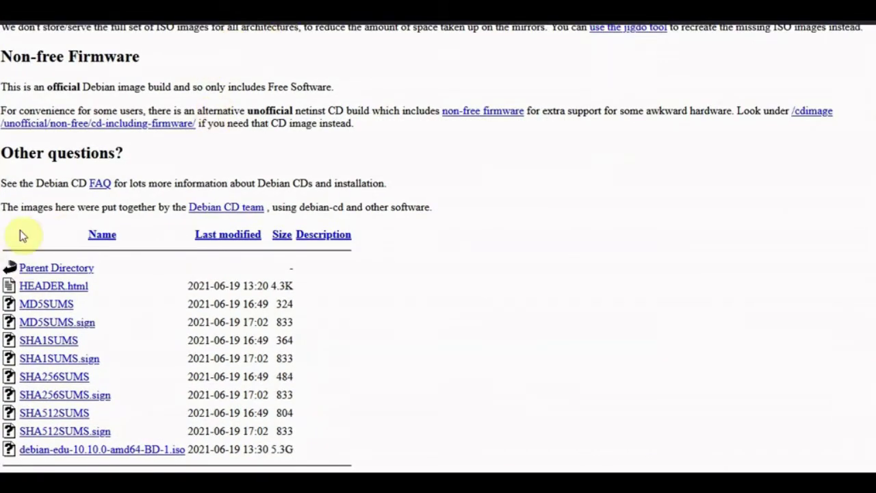
- Reopen iso-bd/ and highlight the 5.3G size of debian-edu-10.10.0-amd64-BD-1.iso
scroll(162, 313, up, 10)
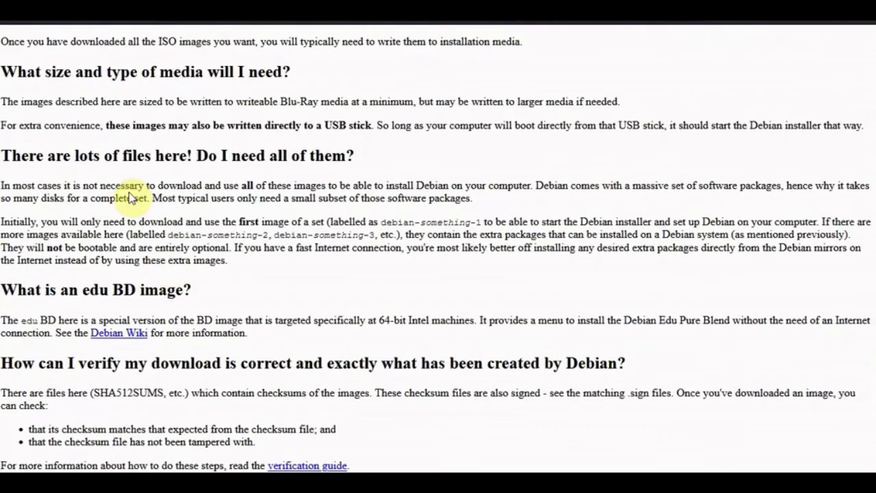
scroll(3, 25, up, 7)
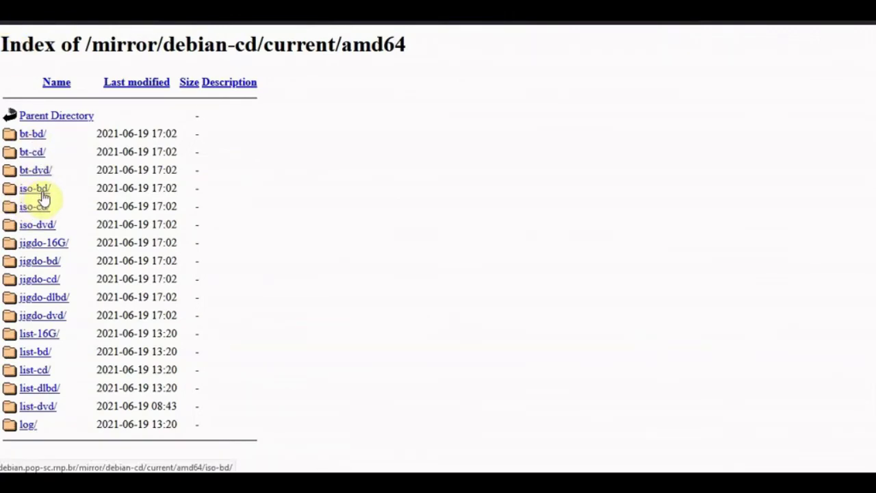
click(43, 197)
scroll(91, 180, down, 10)
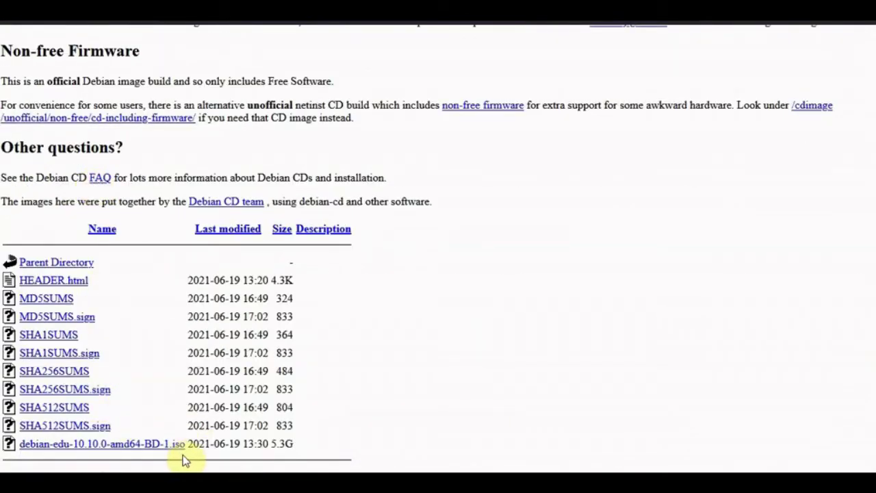
drag(272, 444, 186, 445)
click(321, 448)
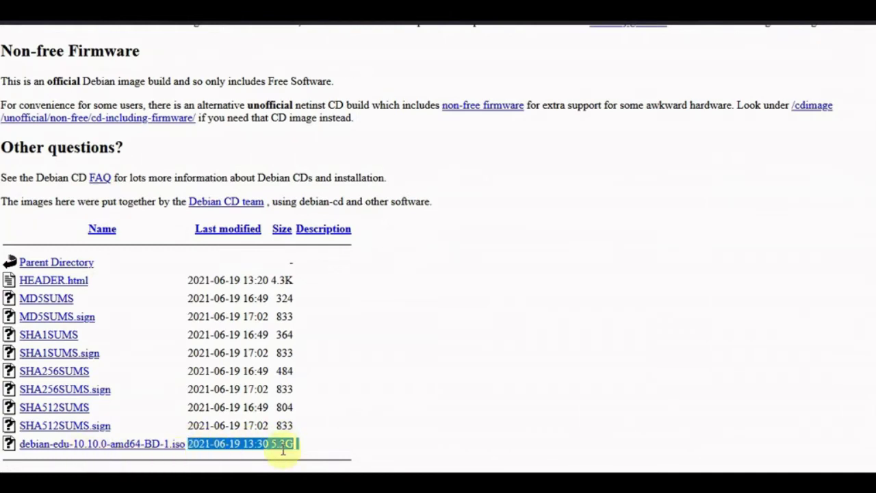
click(313, 435)
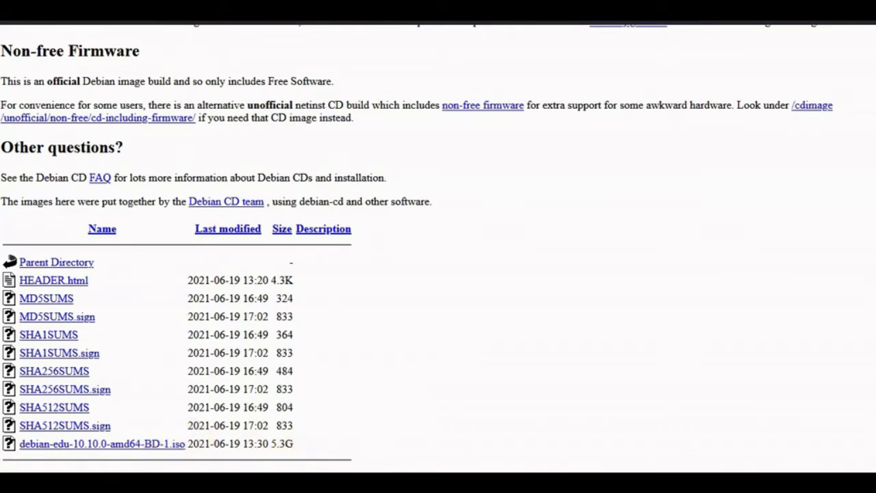
- Select the cluster link in credenciais-lab.txt and switch back to Firefox
click(453, 410)
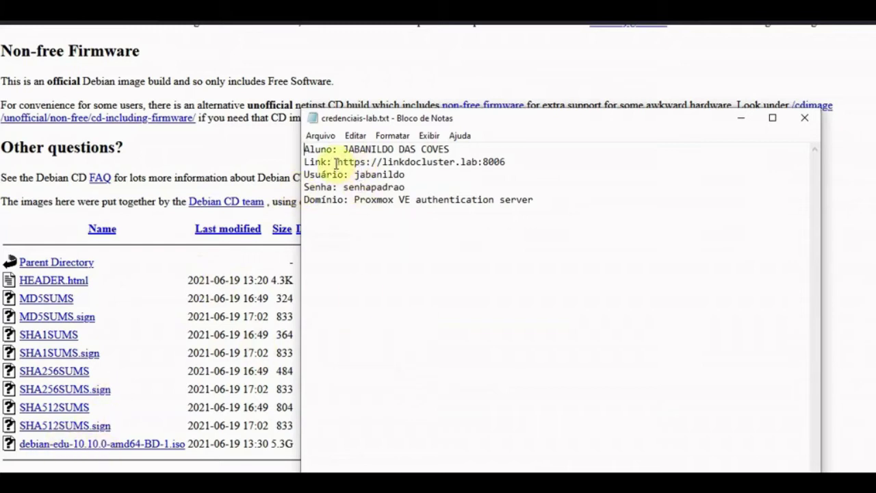
drag(338, 162, 507, 162)
key(ctrl+c)
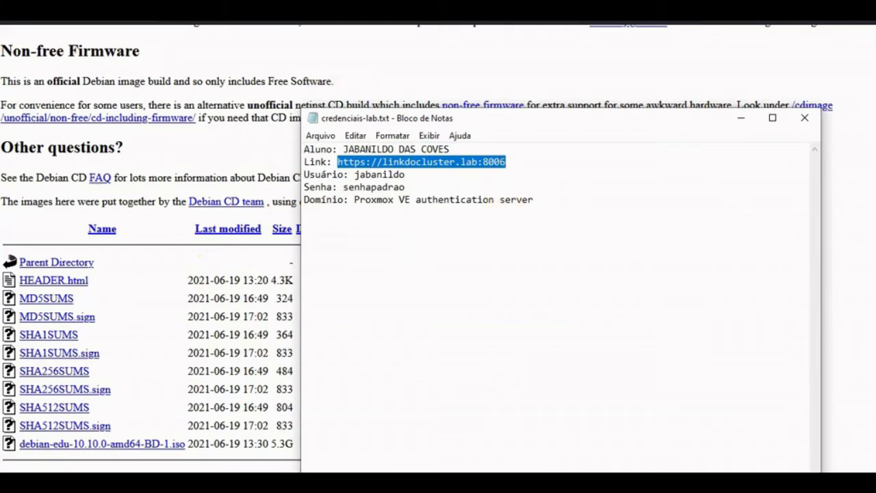
key(alt+Tab)
click(247, 38)
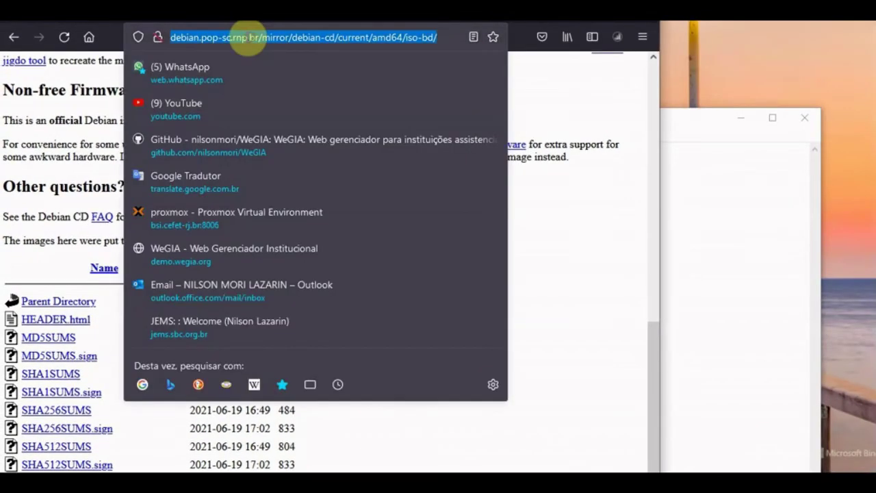
key(ctrl+v)
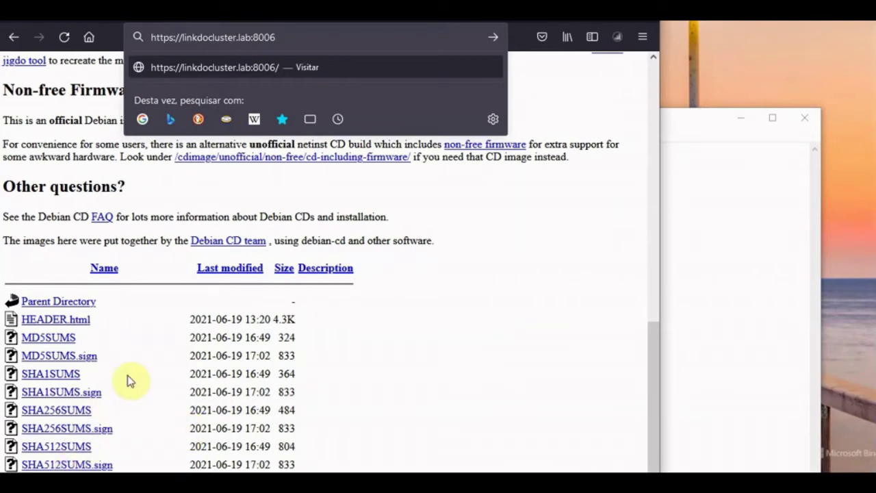
click(342, 67)
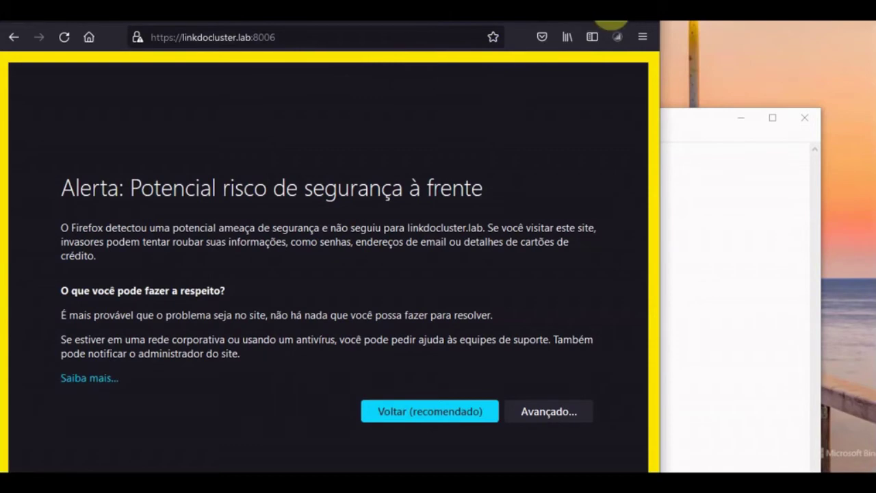
- Maximize Firefox to full screen and accept the self-signed certificate via Avançado… and Aceitar o risco e continuar
click(618, 21)
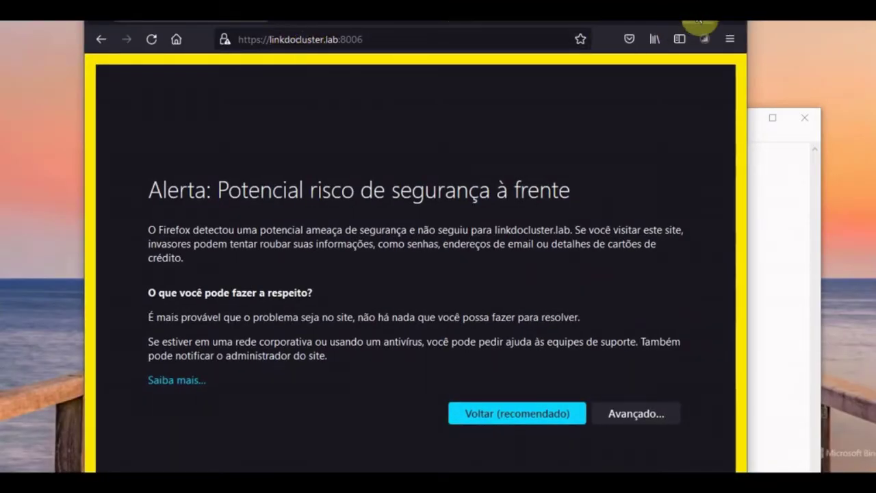
key(F11)
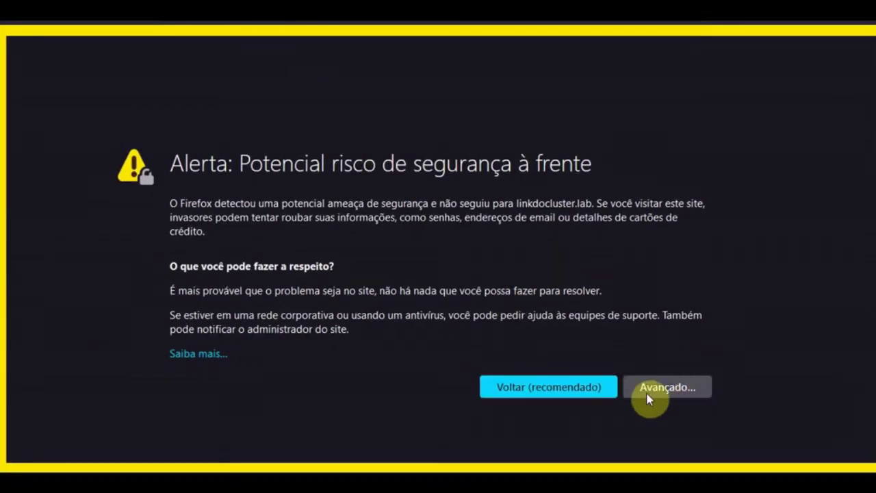
click(674, 389)
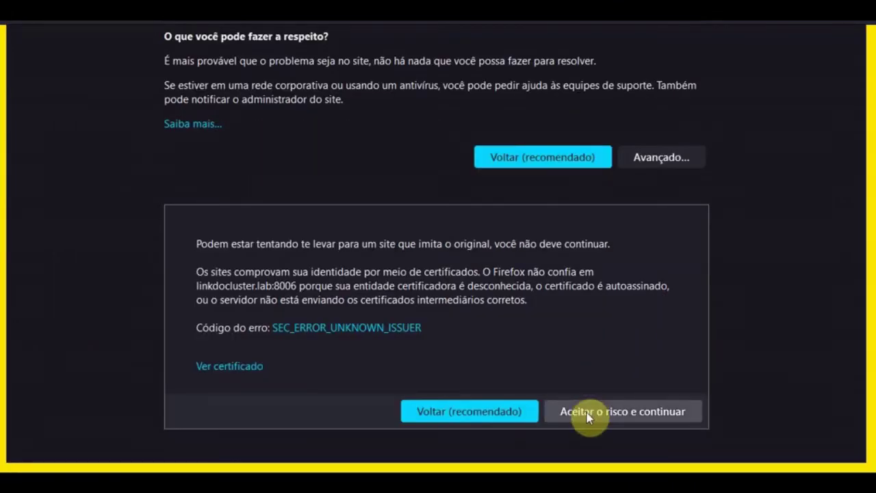
click(586, 413)
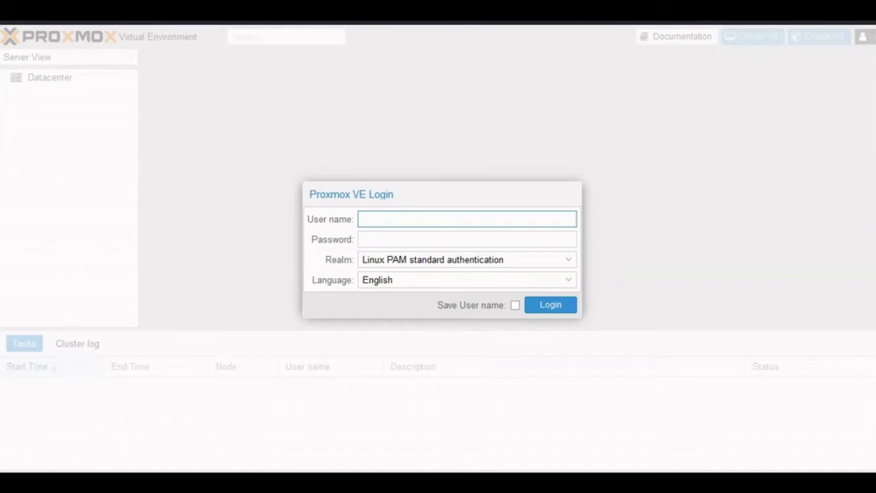
- Copy the lab username from the notes and switch the login page to Portuguese (Brazil)
key(alt+Tab)
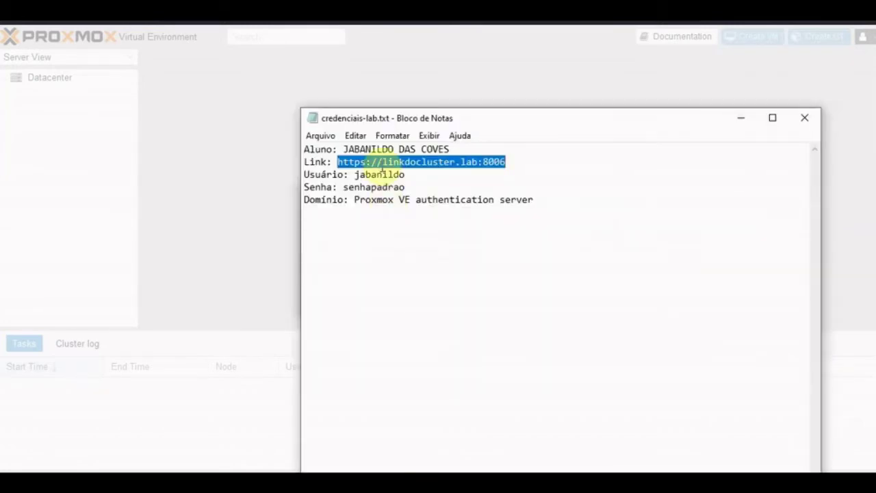
double_click(378, 174)
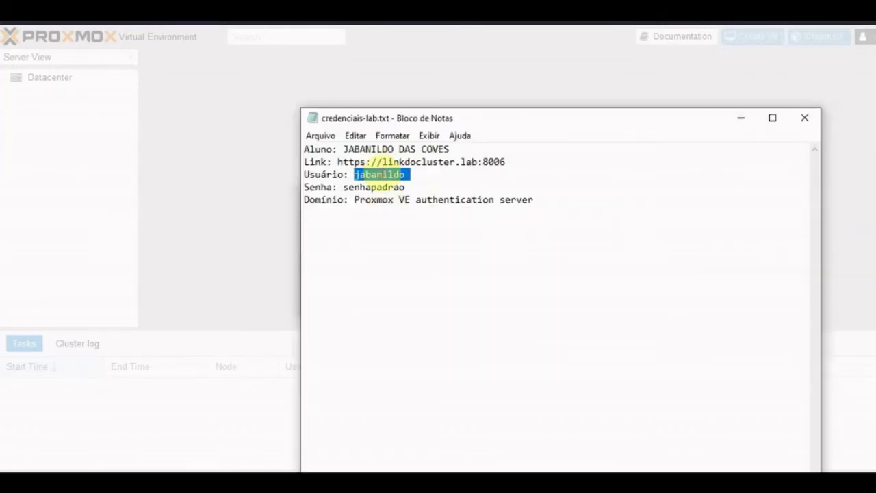
click(267, 197)
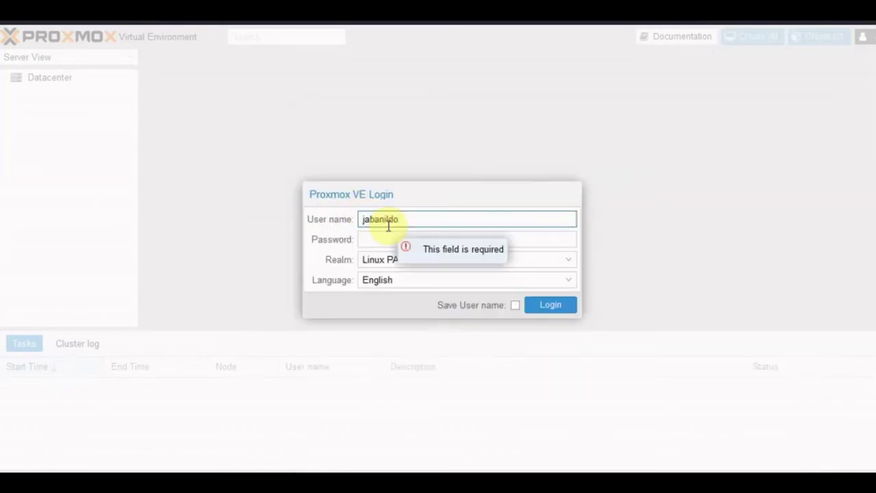
click(431, 279)
click(429, 277)
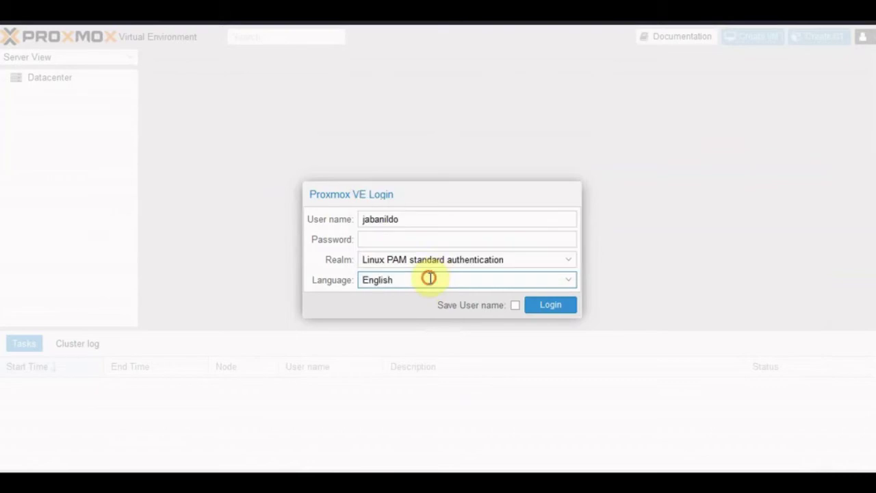
click(428, 277)
scroll(445, 210, down, 5)
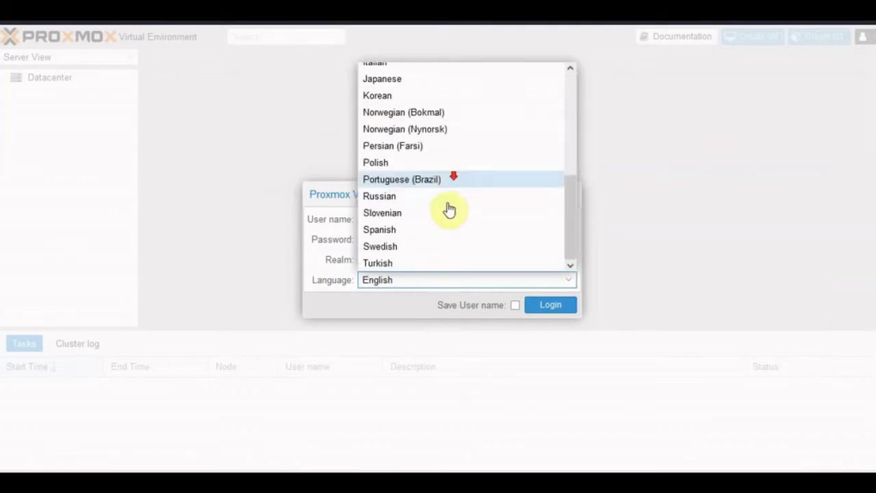
click(397, 179)
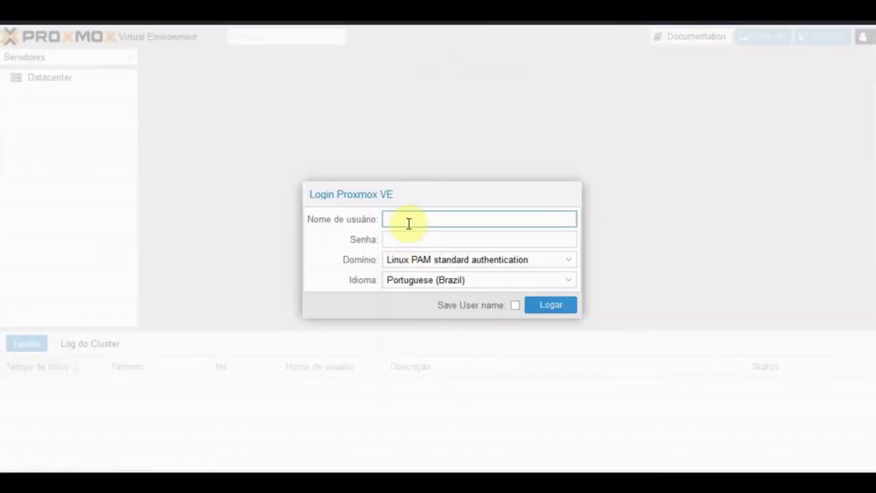
- Choose the Proxmox VE authentication server realm and submit the login
key(Tab)
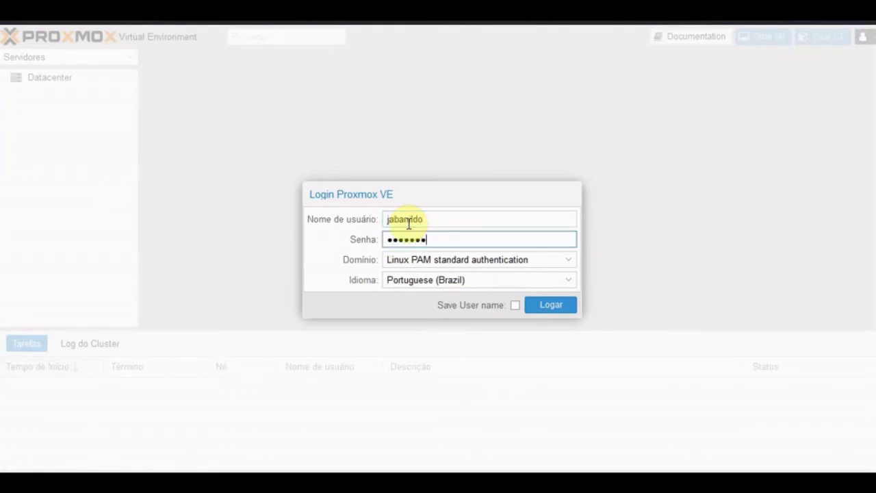
click(568, 260)
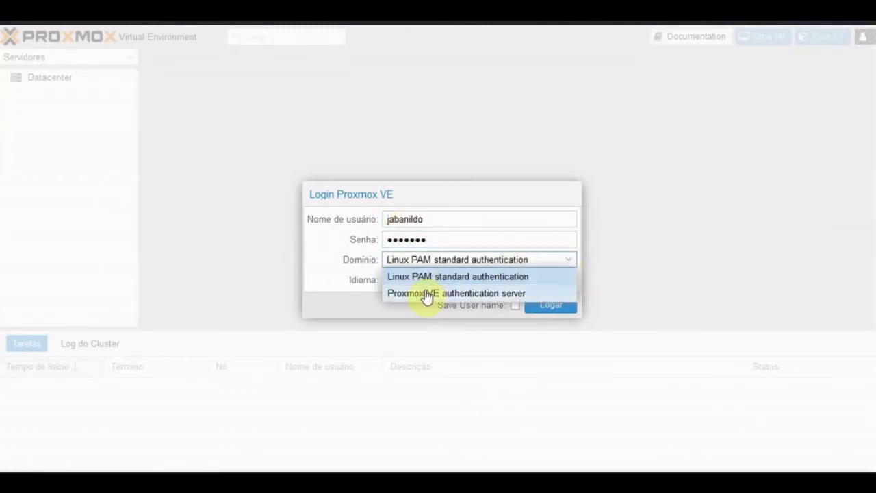
click(427, 294)
click(539, 307)
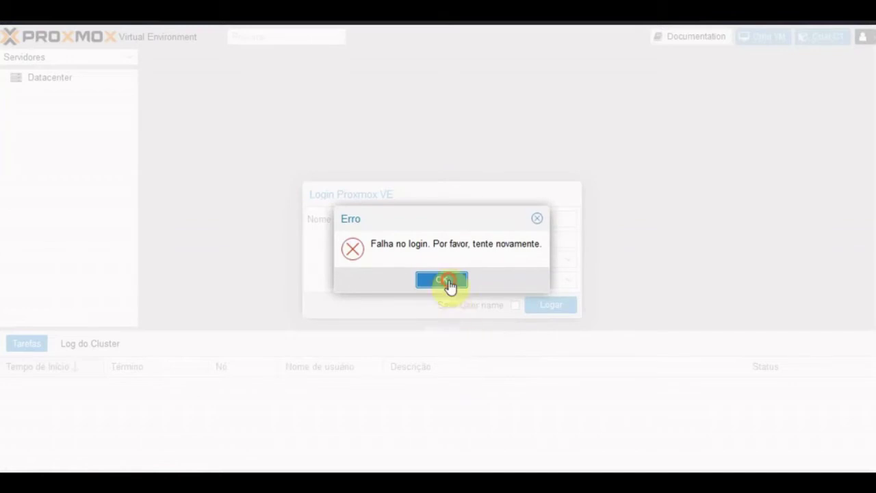
- After the failed attempts, correct the username and password and log in successfully
click(446, 281)
click(445, 219)
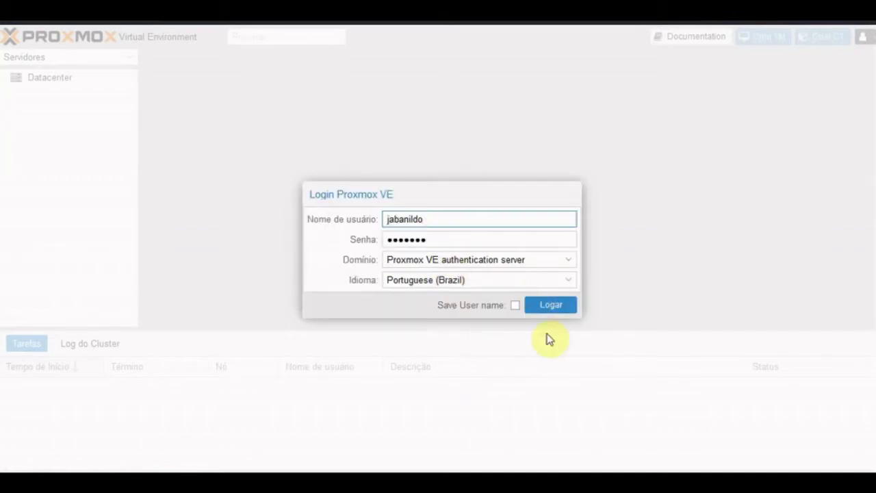
click(552, 306)
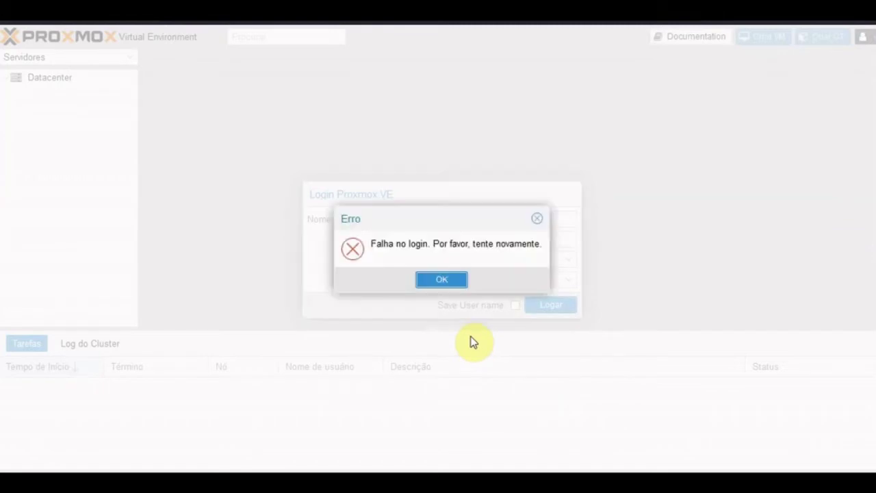
click(441, 279)
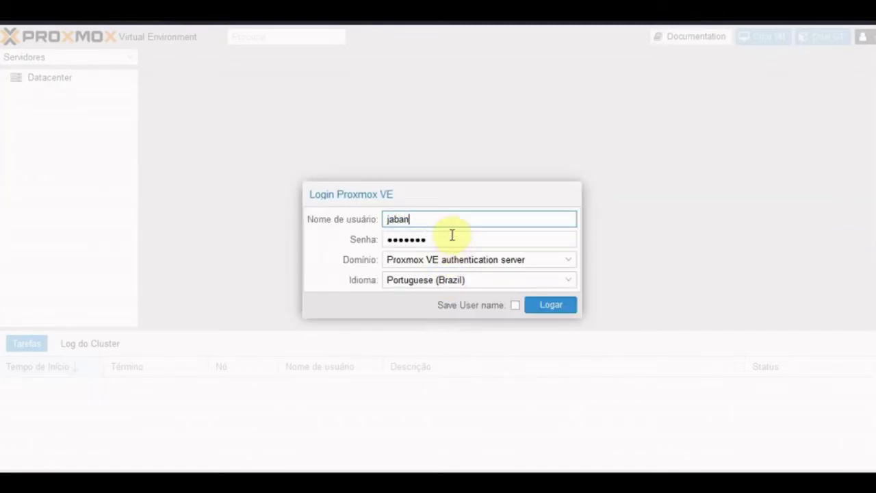
text(o)
key(Tab)
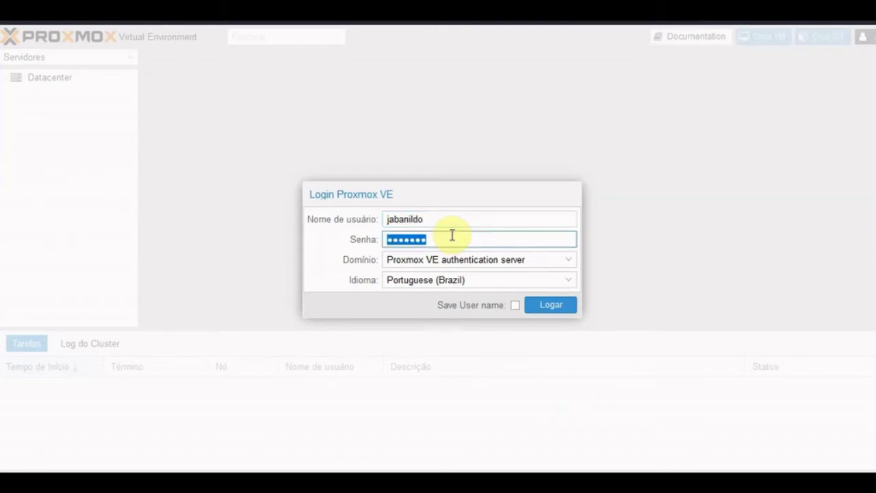
text(a)
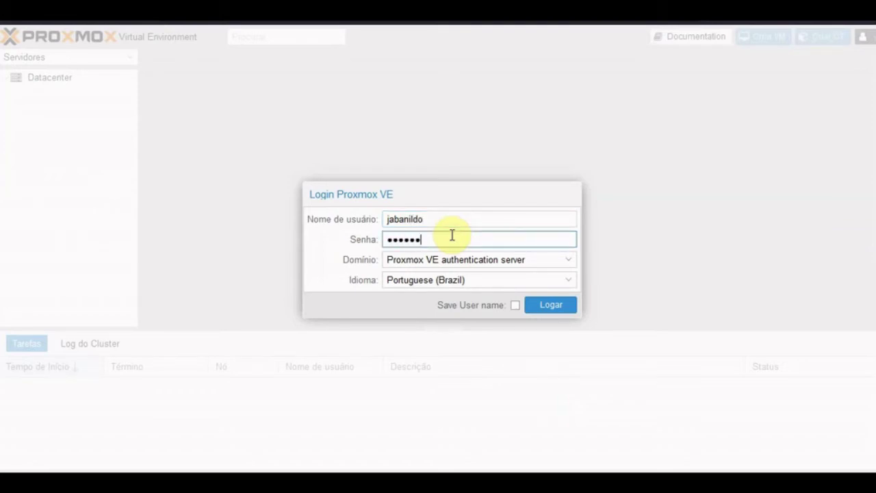
click(546, 308)
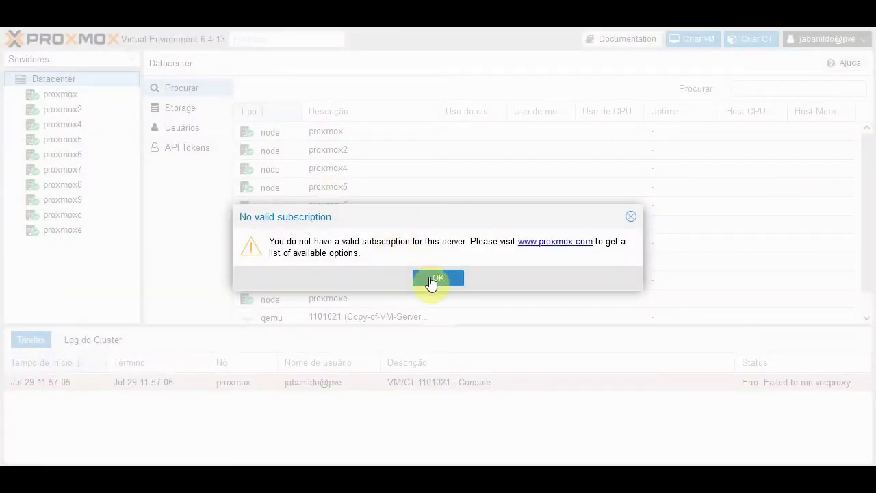
- Dismiss the subscription notice, show only the pool's VMs, and widen the resource tree
click(431, 280)
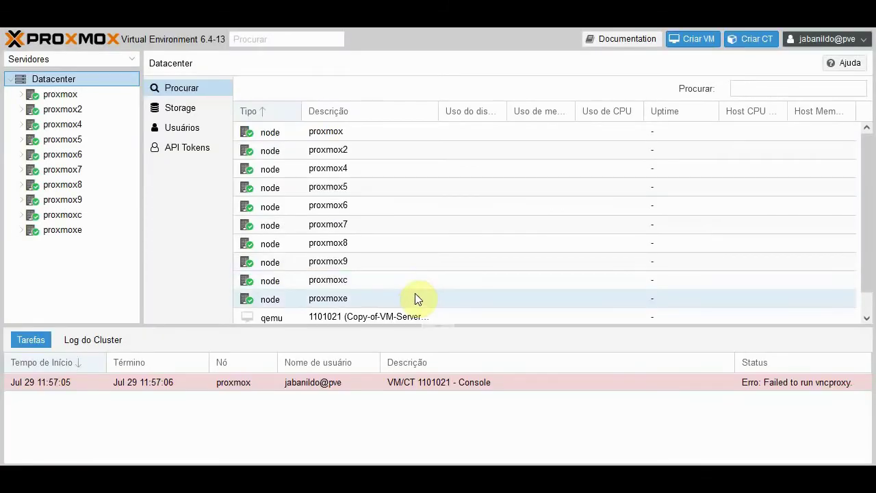
click(73, 58)
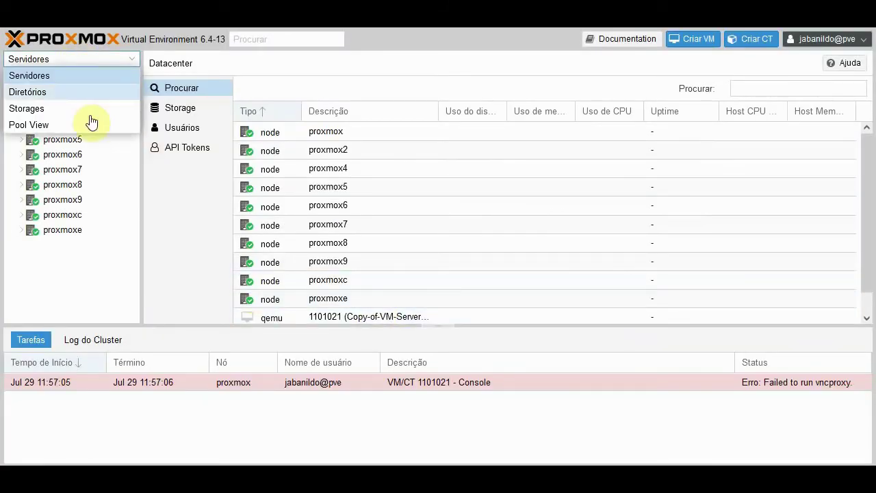
click(89, 126)
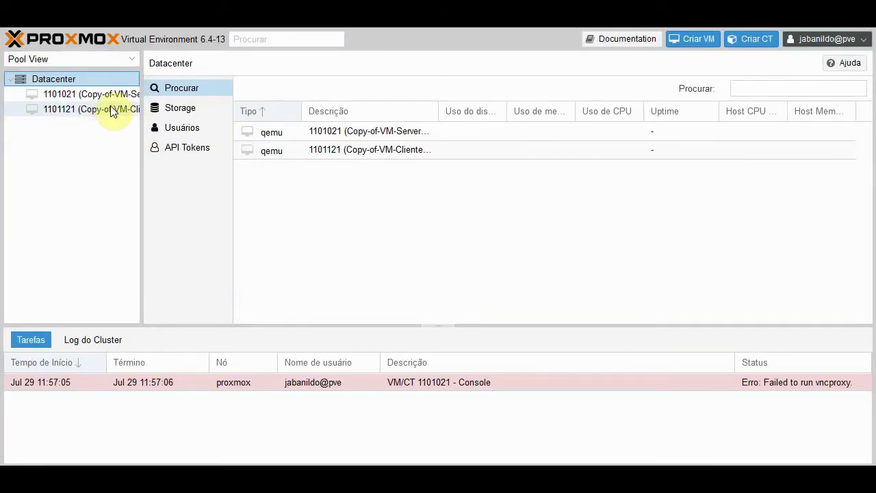
drag(181, 117, 210, 119)
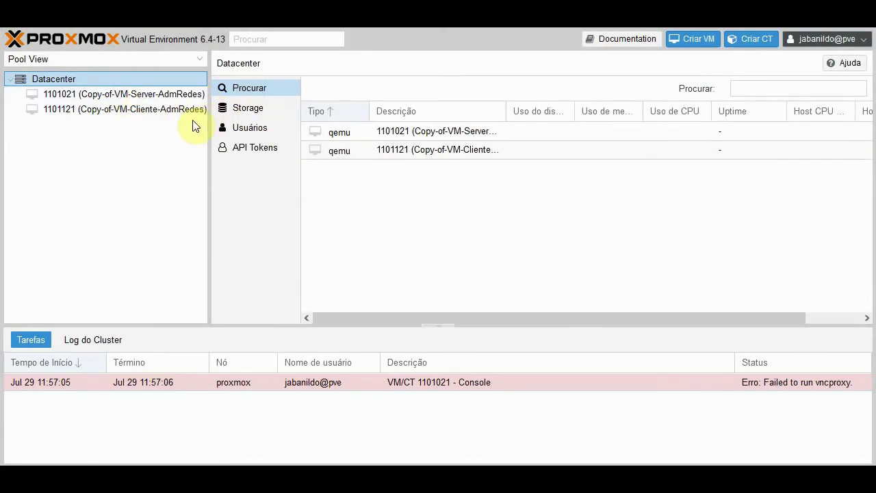
- Select server VM 1101021, collapse the task log, then open client VM 1101121
click(159, 94)
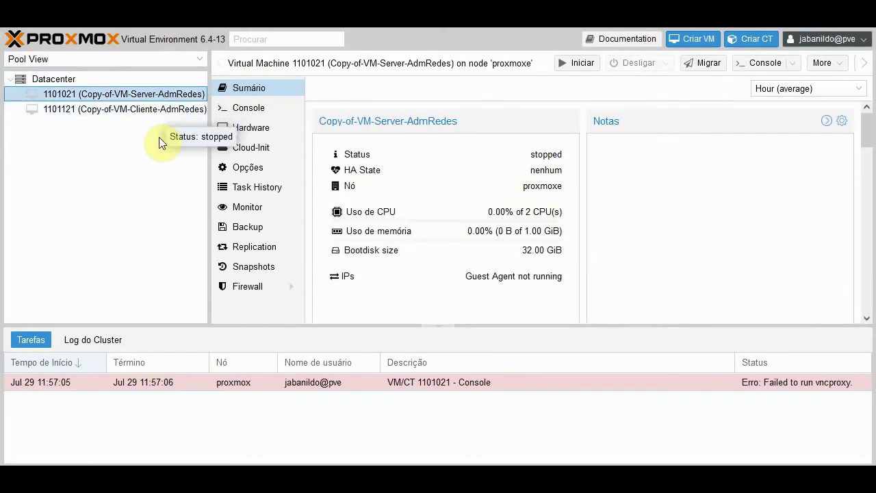
click(427, 328)
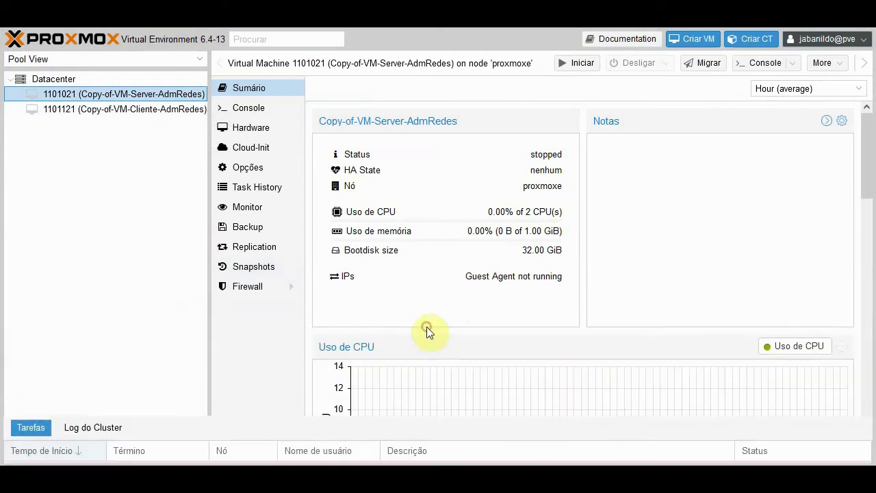
click(133, 112)
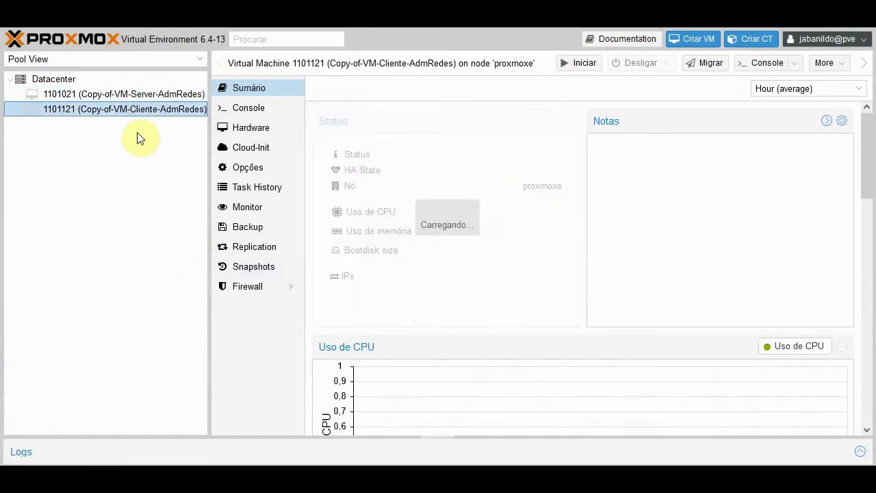
- Compare VM 1101021's hardware and net0/net1 devices with VM 1101121's, then narrow the tree
click(146, 96)
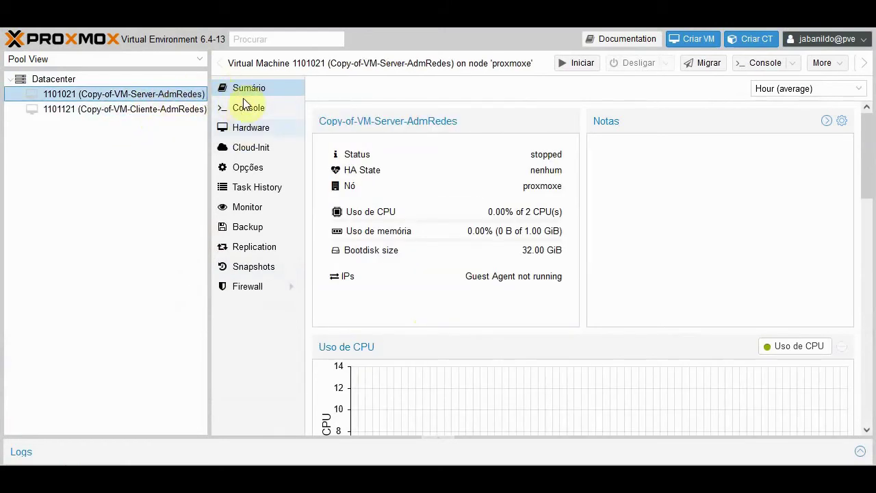
click(255, 128)
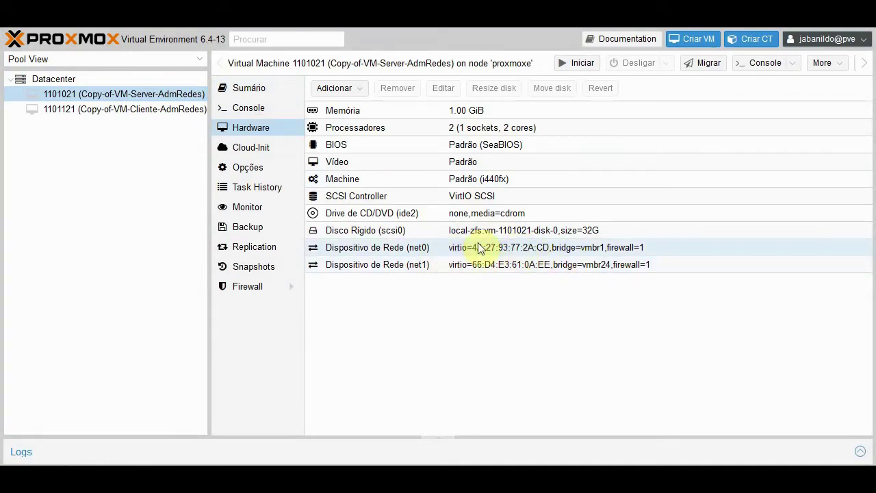
click(680, 250)
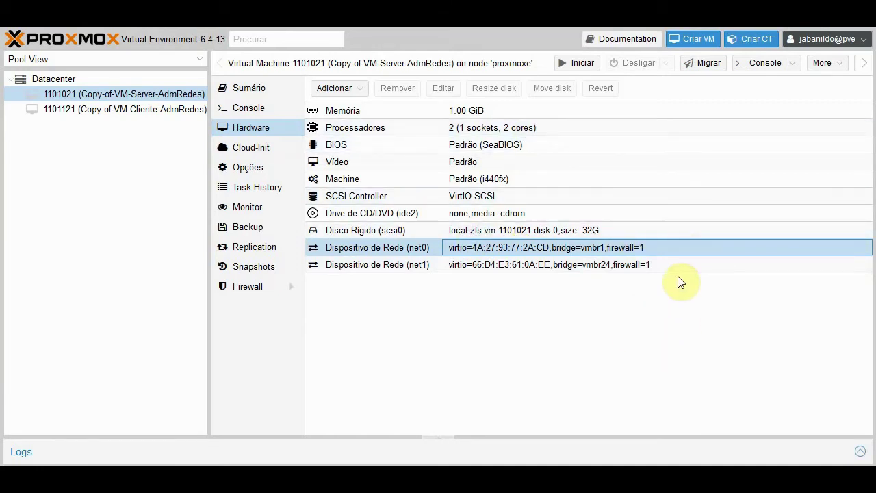
click(685, 266)
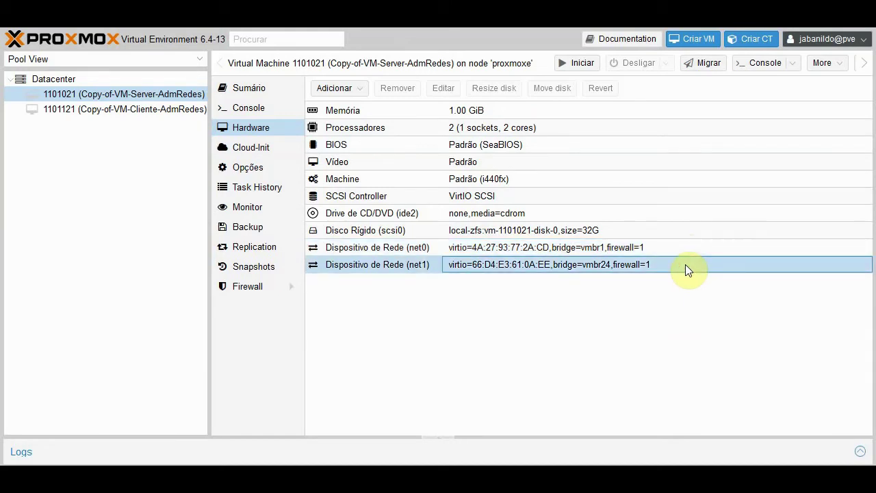
click(163, 105)
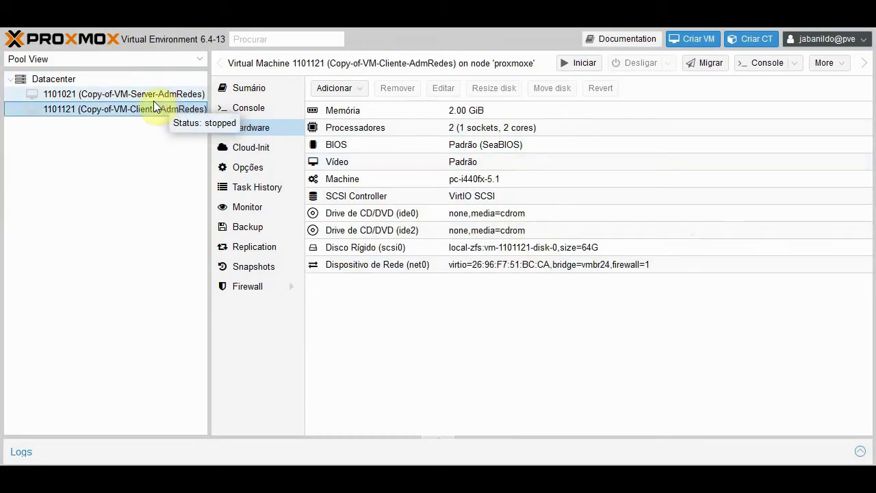
click(148, 95)
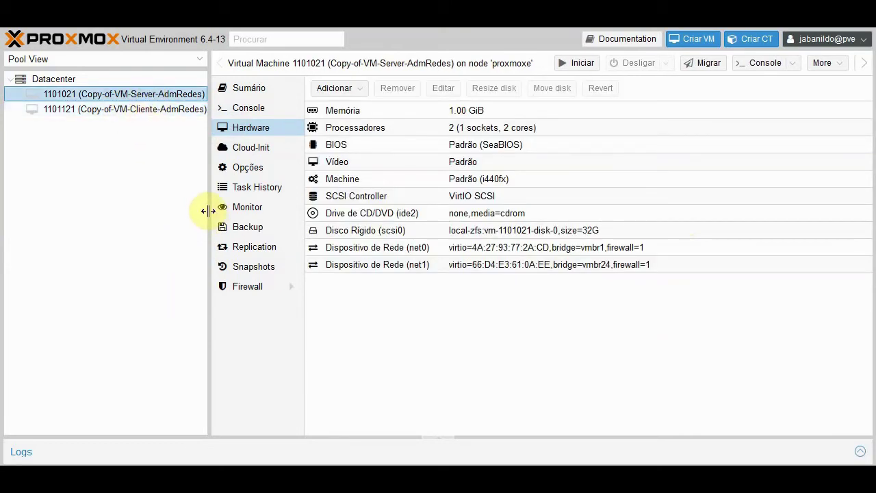
drag(209, 210, 124, 212)
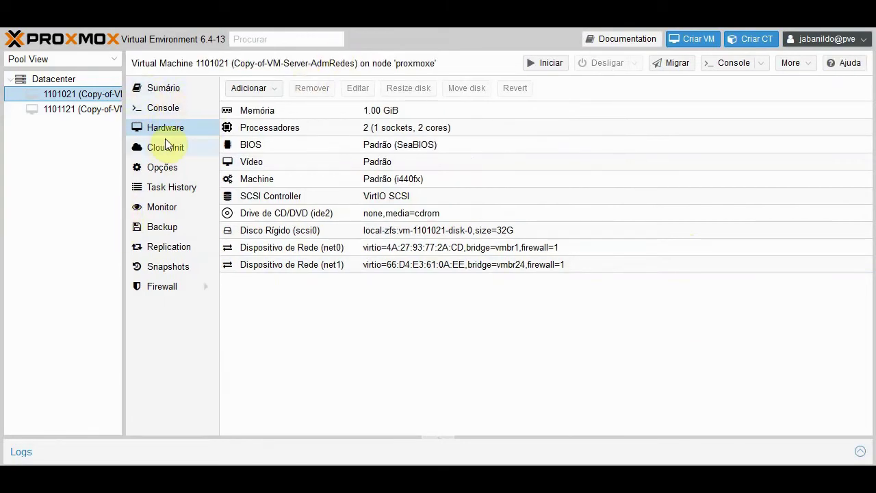
- Rename VM 1101021 to Servidor in its Options
click(188, 167)
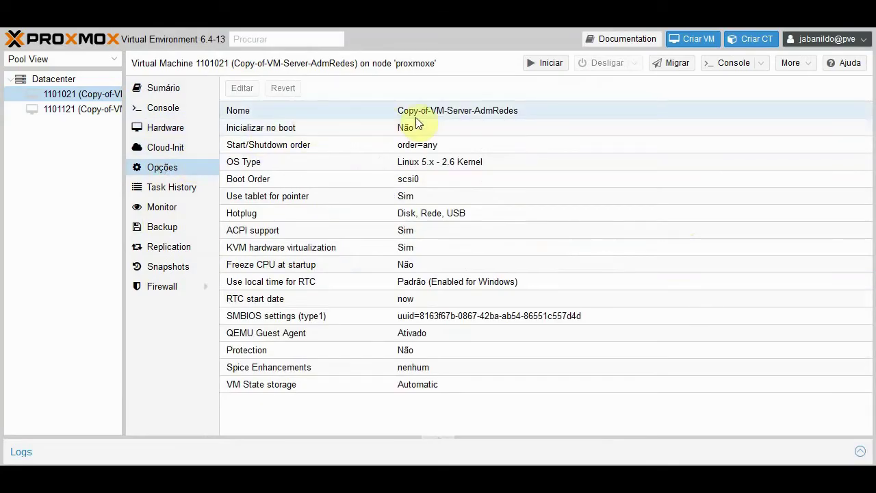
double_click(432, 118)
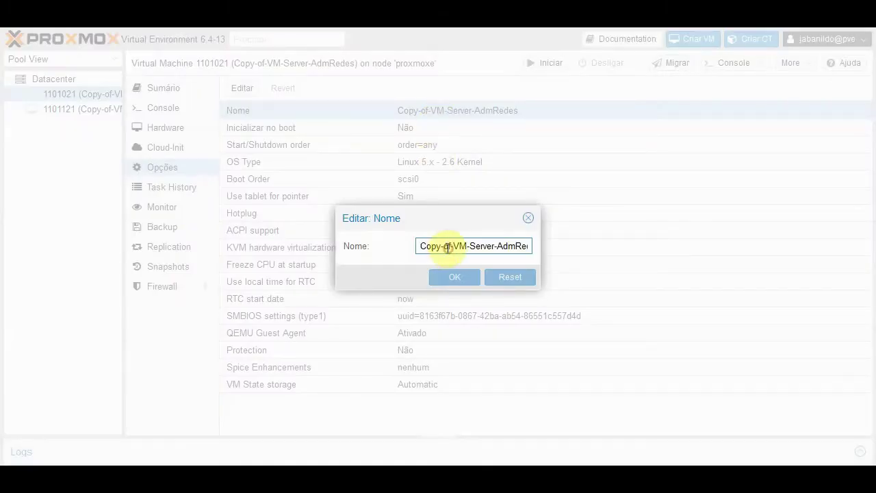
text(Servidor)
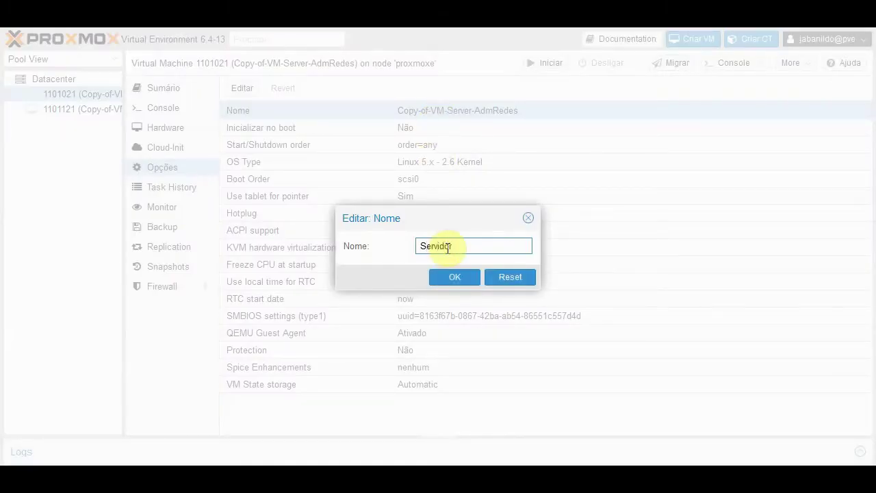
click(455, 277)
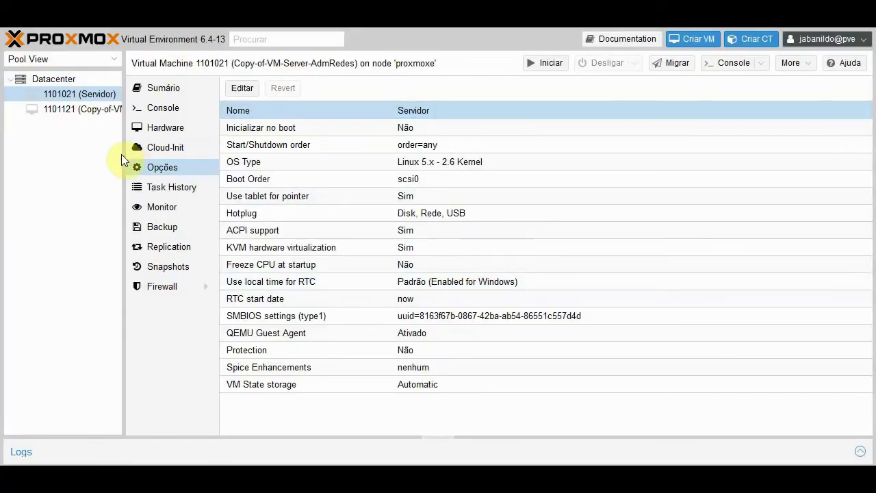
- Rename VM 1101121 to Cliente, then reselect Servidor
drag(121, 154, 127, 154)
click(99, 108)
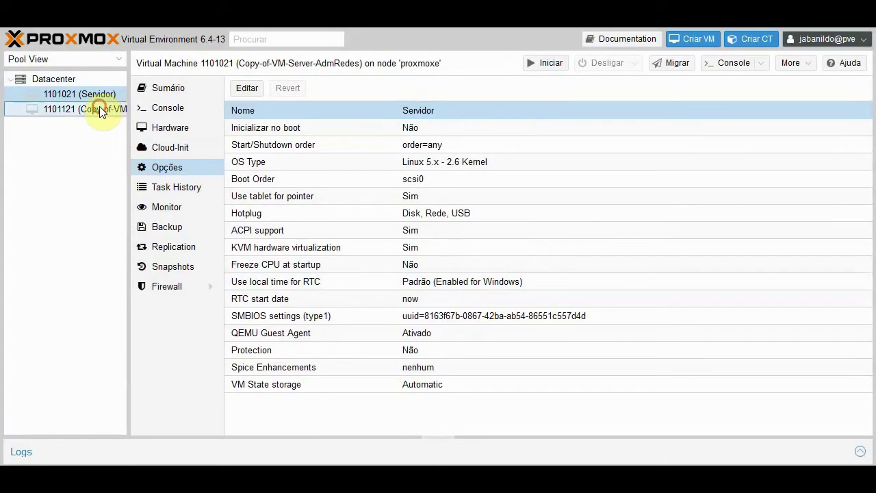
double_click(499, 113)
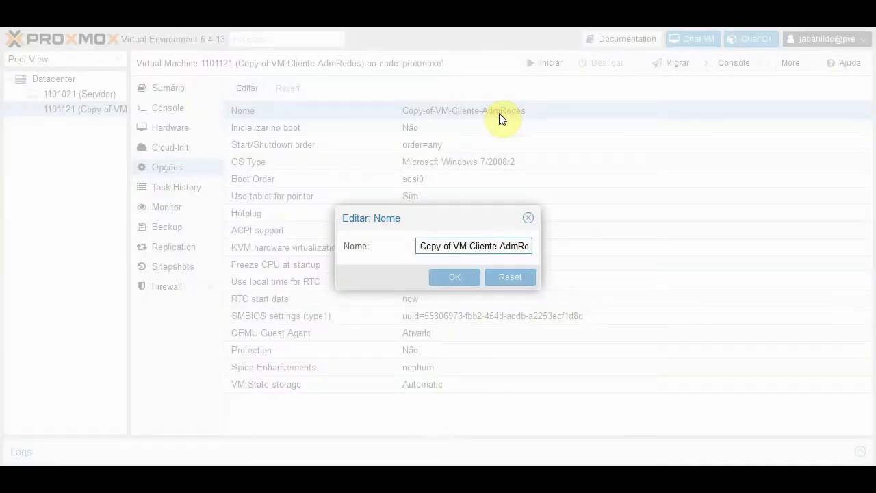
key(ctrl+a)
text(Cliente)
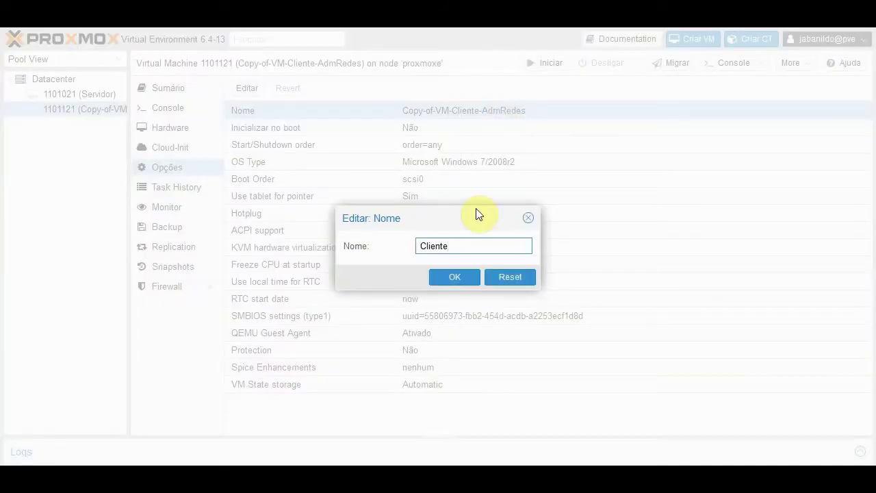
click(457, 276)
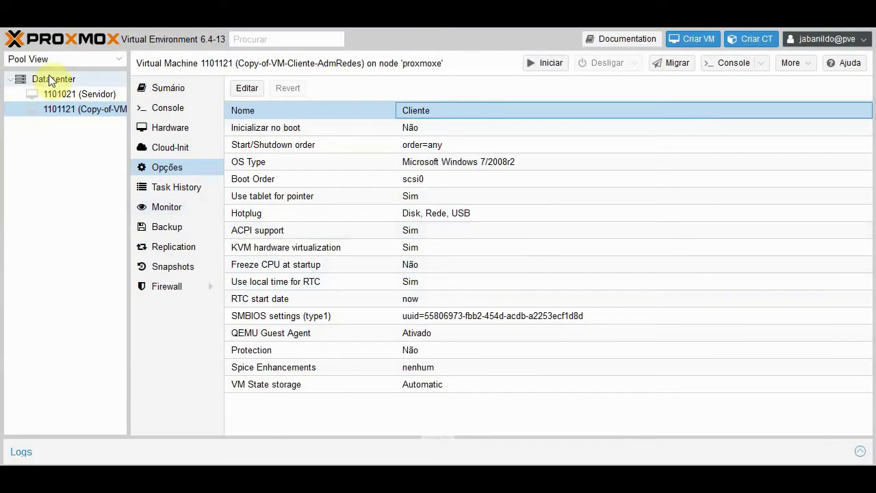
click(68, 94)
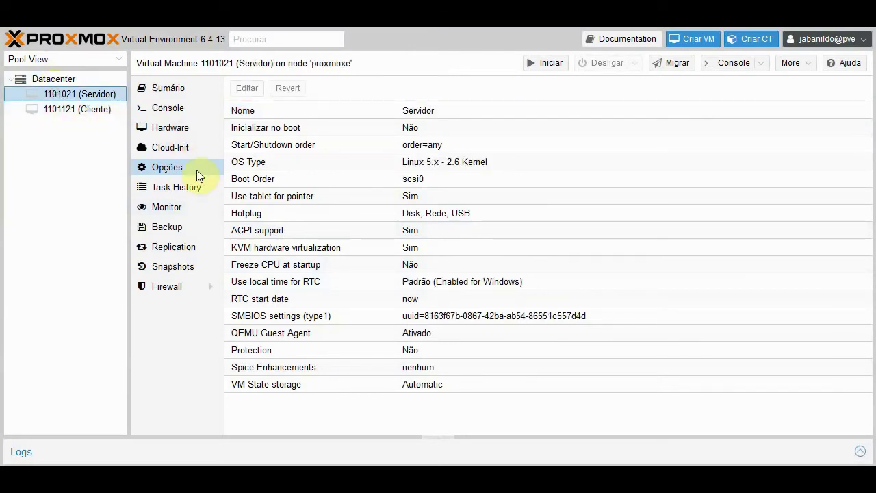
- Set Servidor's CD/DVD drive to use an ISO image from the distros storage
click(184, 128)
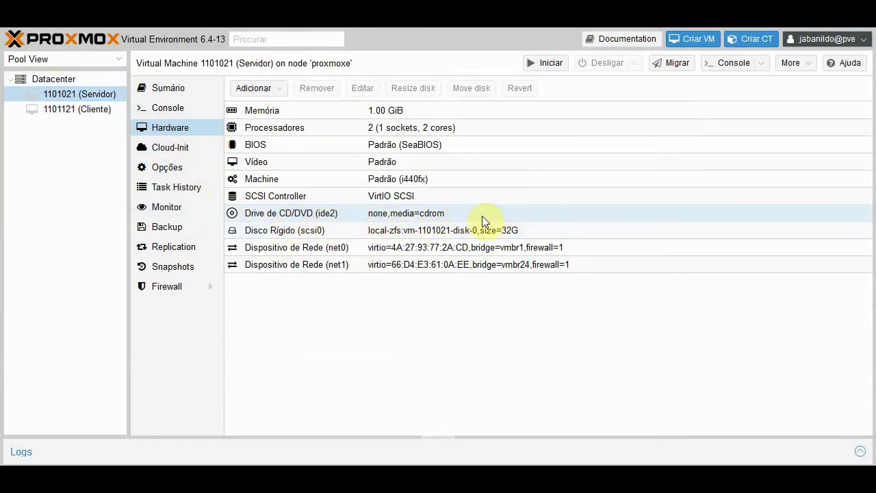
click(425, 212)
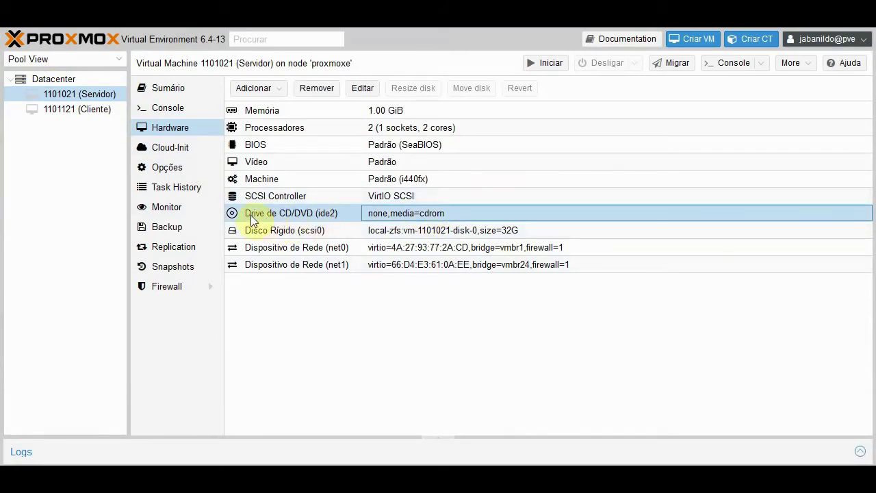
double_click(435, 211)
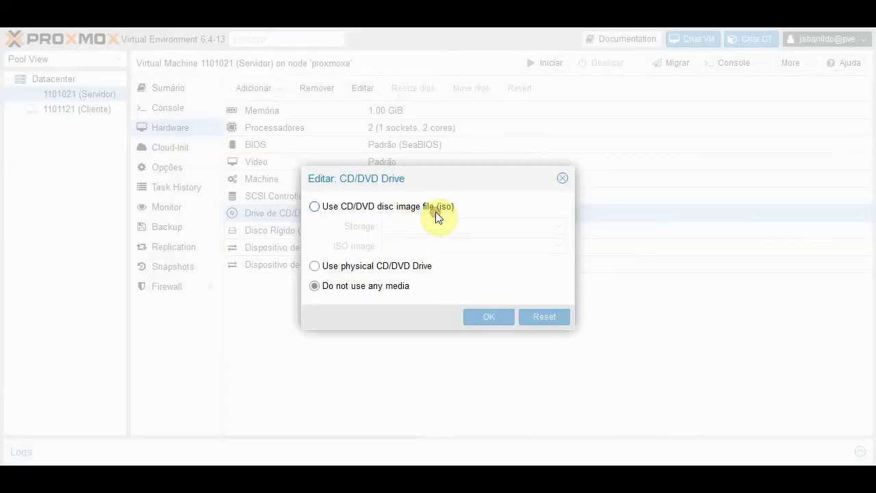
click(338, 208)
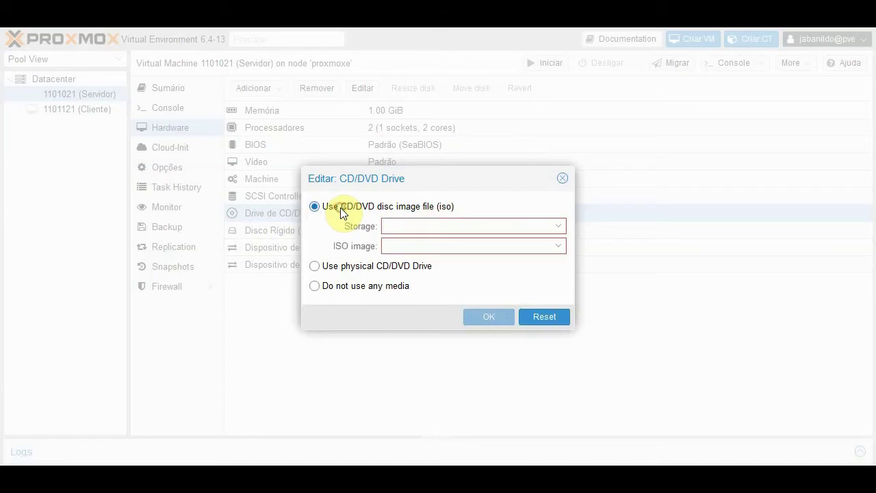
click(556, 227)
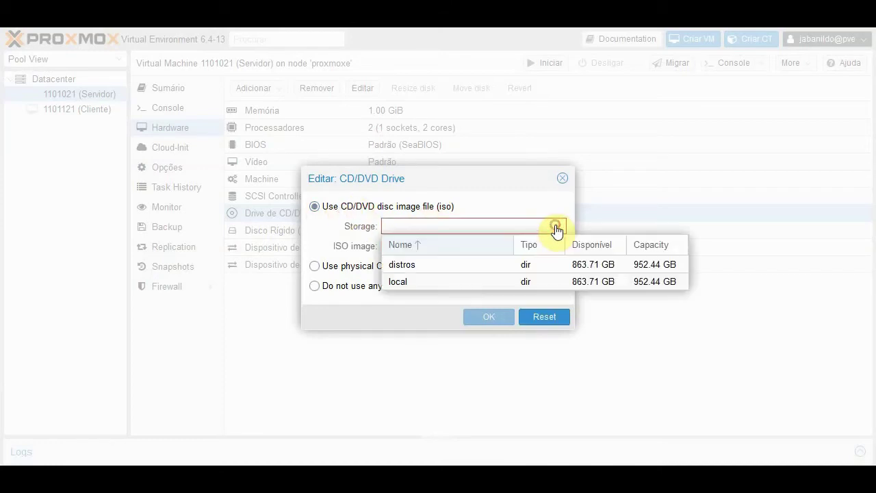
click(419, 266)
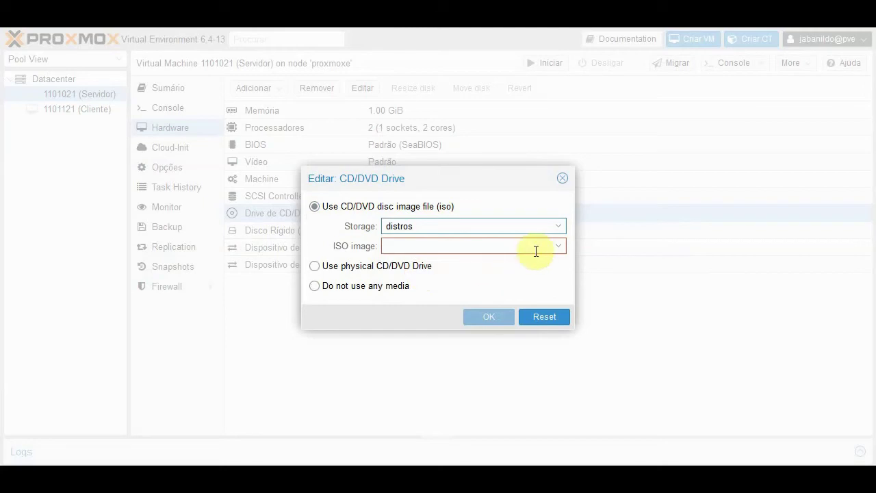
- Select debian-edu-10.10.0-amd64-BD-1.iso as the drive's image and save
click(558, 246)
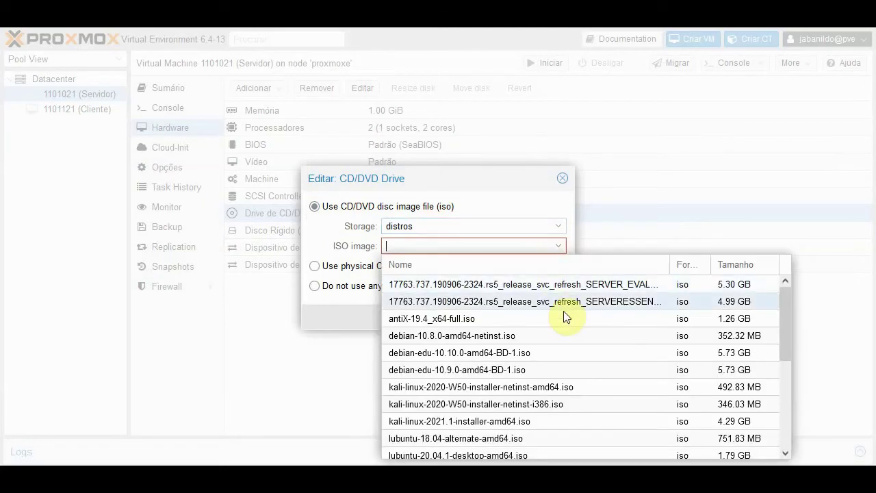
scroll(568, 325, down, 5)
scroll(558, 419, up, 5)
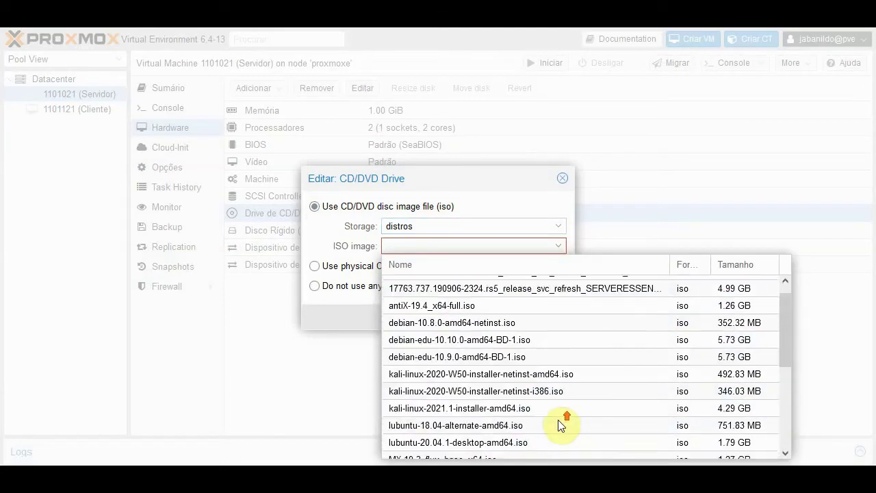
scroll(558, 419, up, 1)
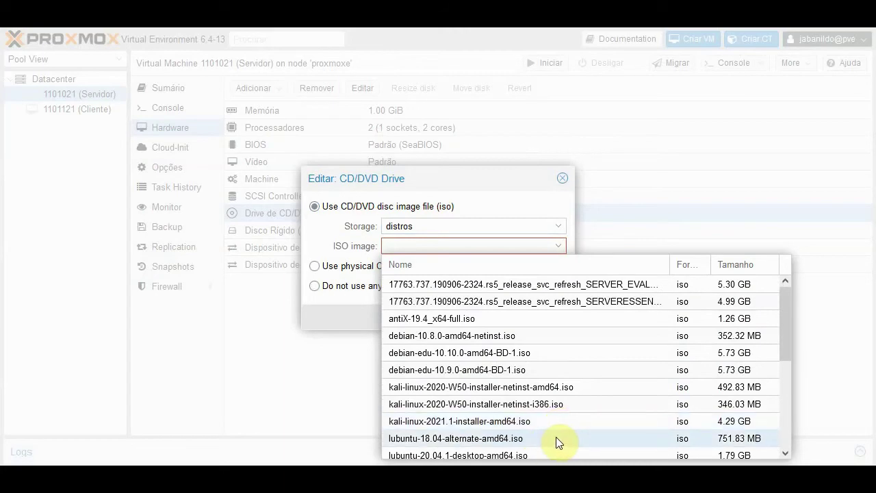
scroll(479, 332, down, 3)
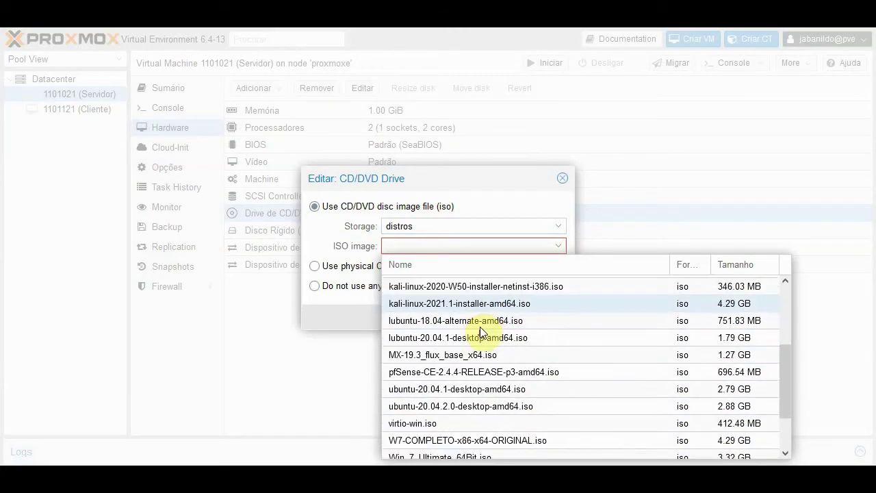
scroll(480, 329, up, 3)
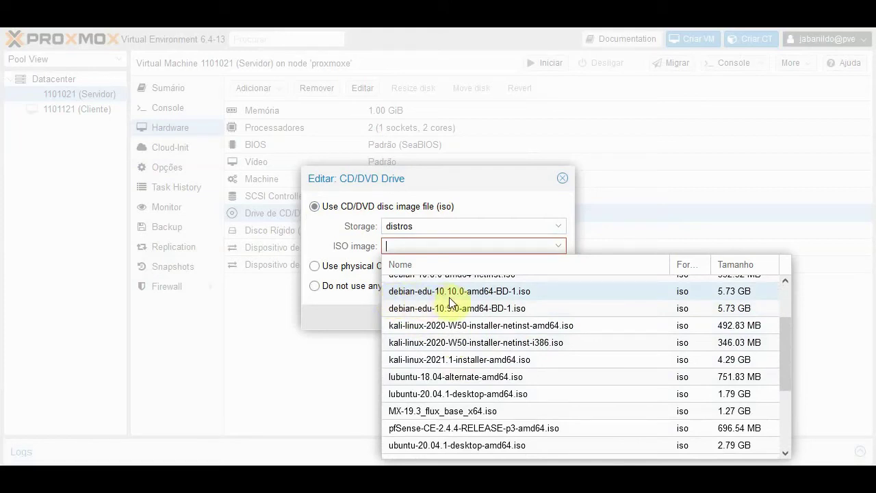
click(503, 296)
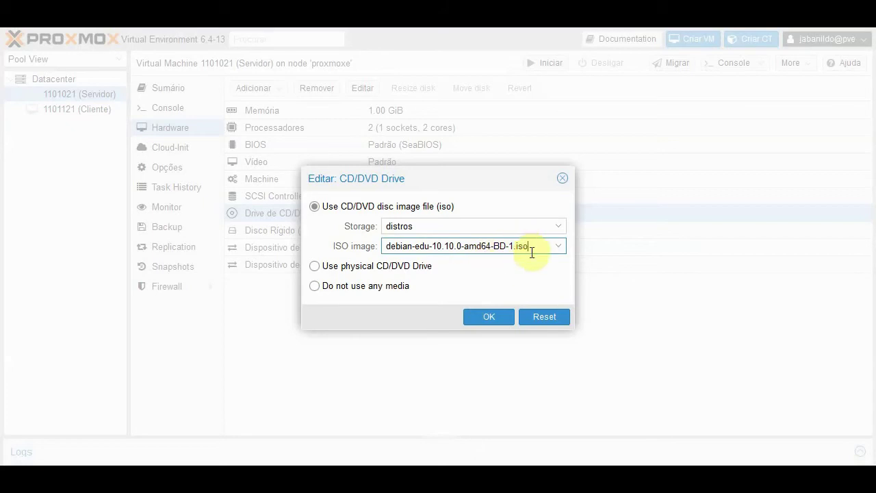
click(482, 319)
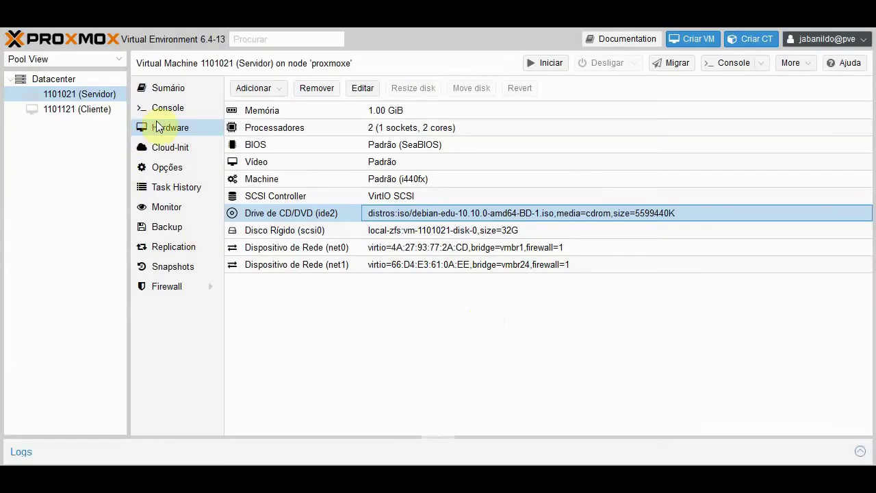
click(164, 103)
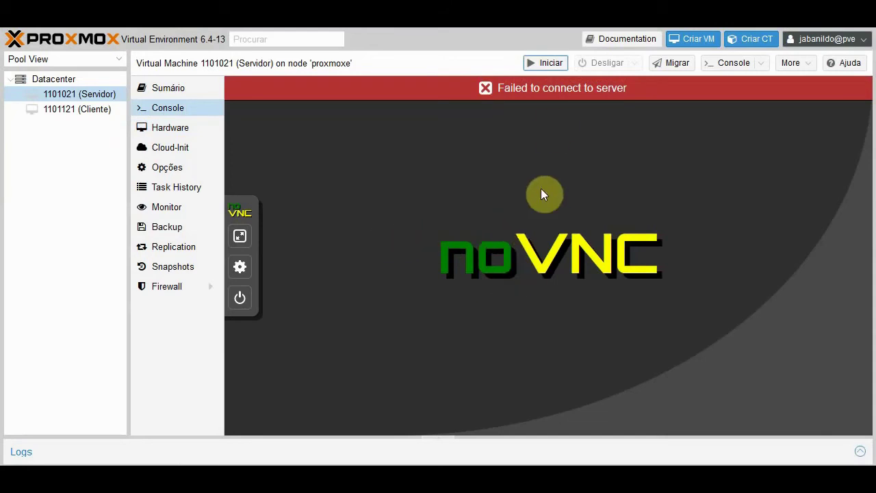
- Start the Servidor VM, then reset it and confirm with Sim
click(544, 68)
click(541, 65)
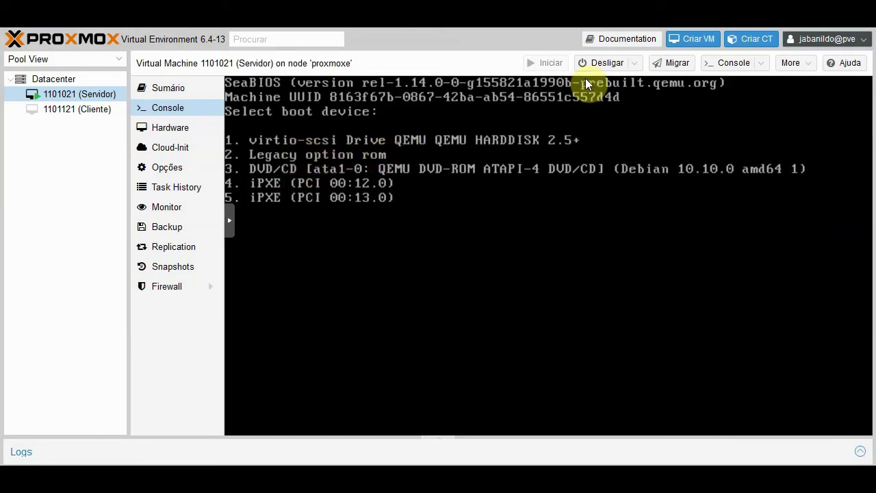
click(635, 62)
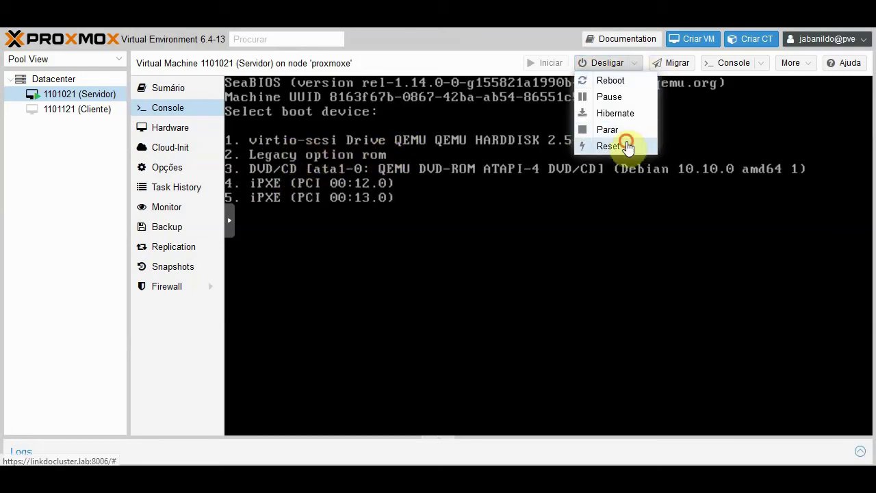
click(627, 146)
click(415, 280)
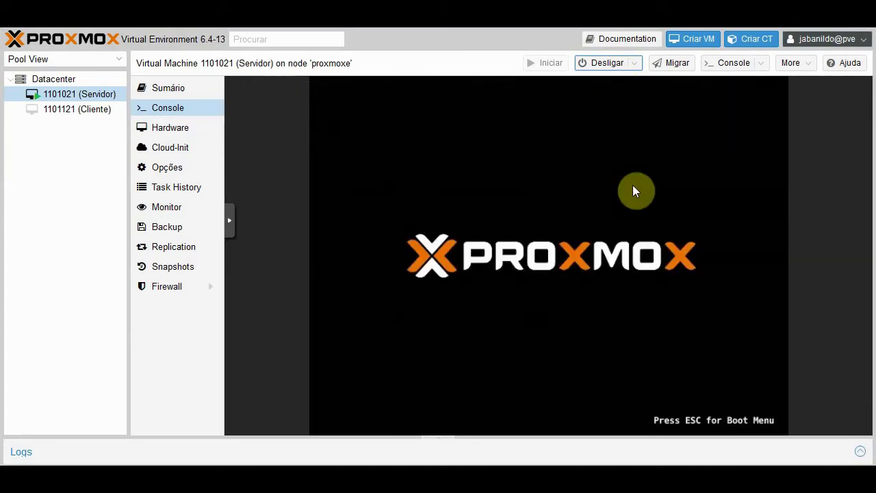
click(632, 191)
- Boot Servidor from the DVD/CD (SeaBIOS option 3) and start Graphical install
key(Escape)
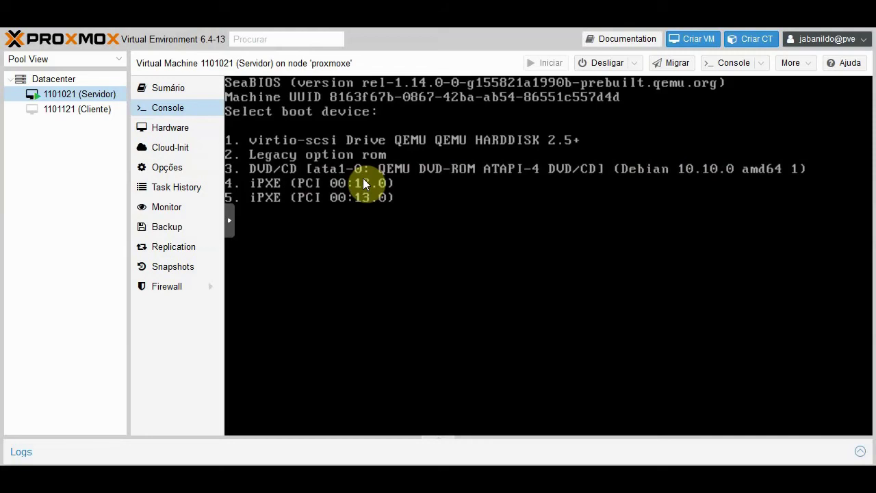
key(3)
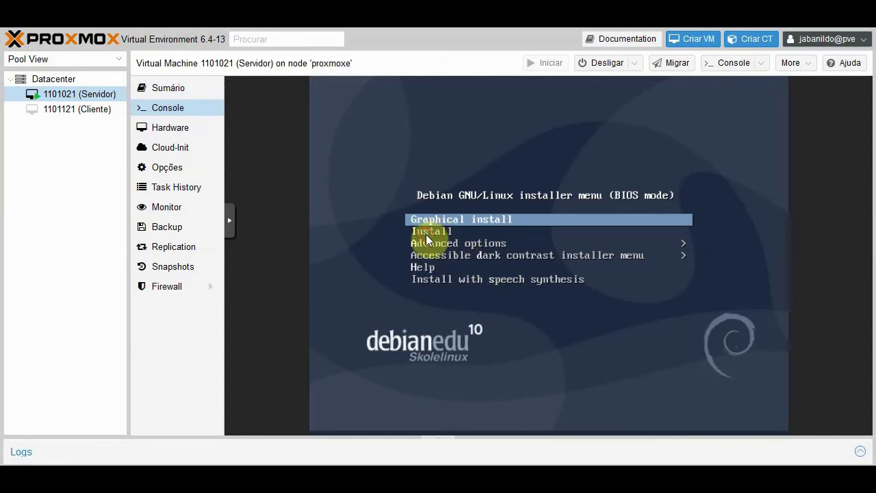
key(Down)
key(Up)
key(Down)
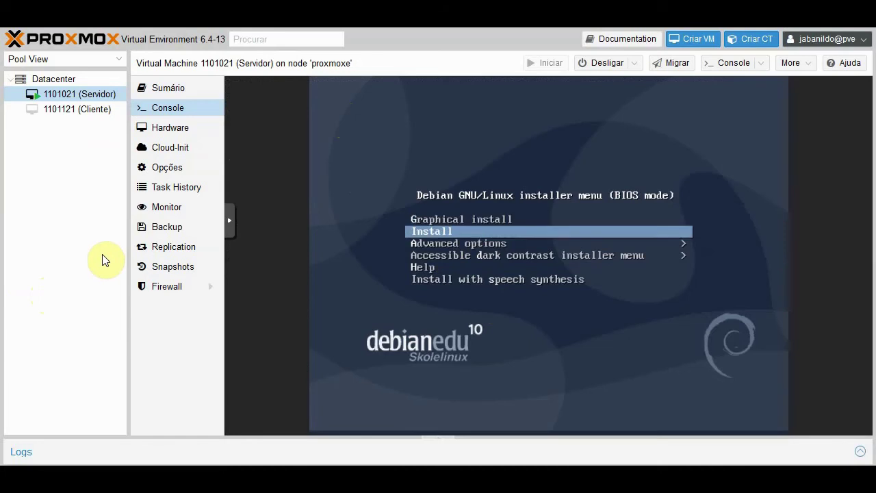
key(Up)
key(Down)
key(Up)
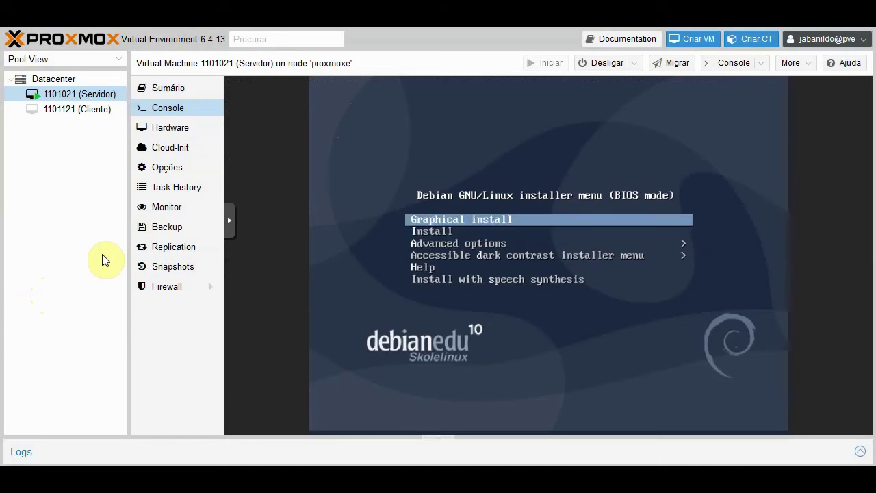
key(Down)
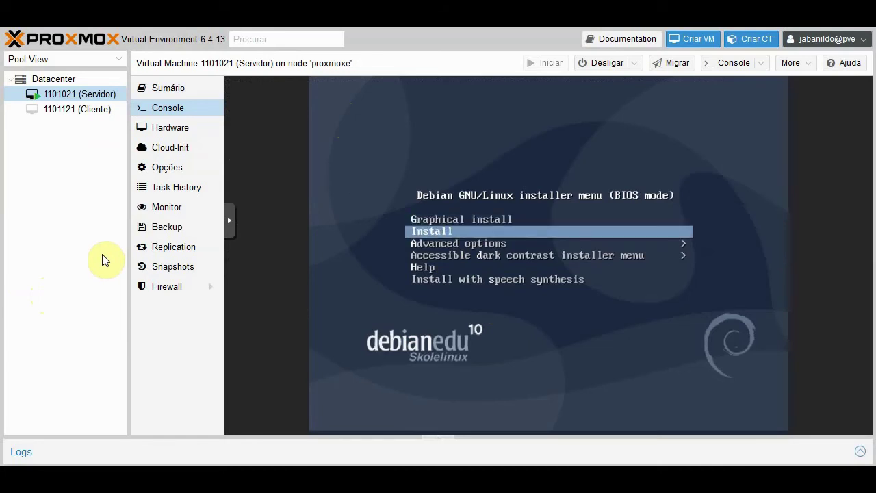
key(Up)
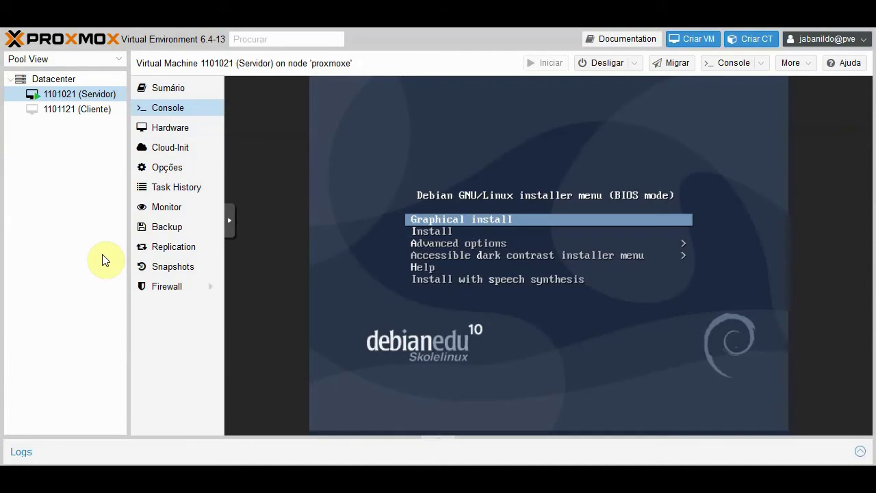
key(Return)
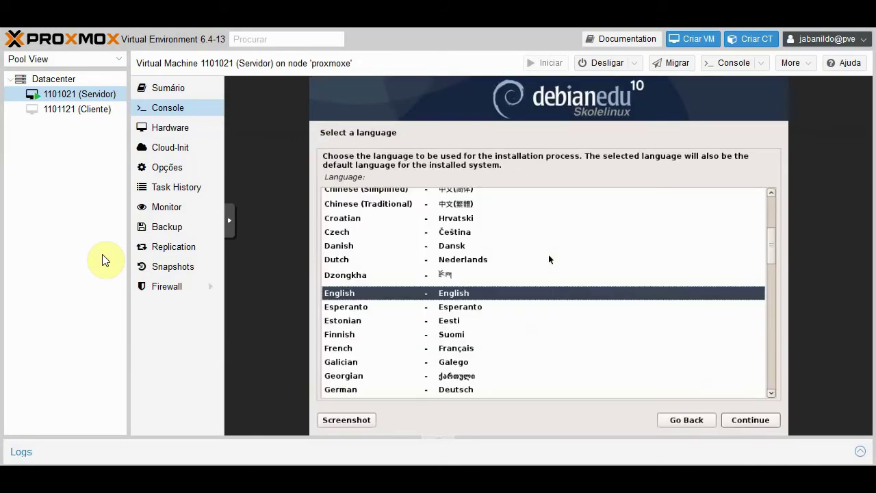
- Pick Portuguese (Brazil) from the installer's language list and continue
drag(772, 247, 764, 339)
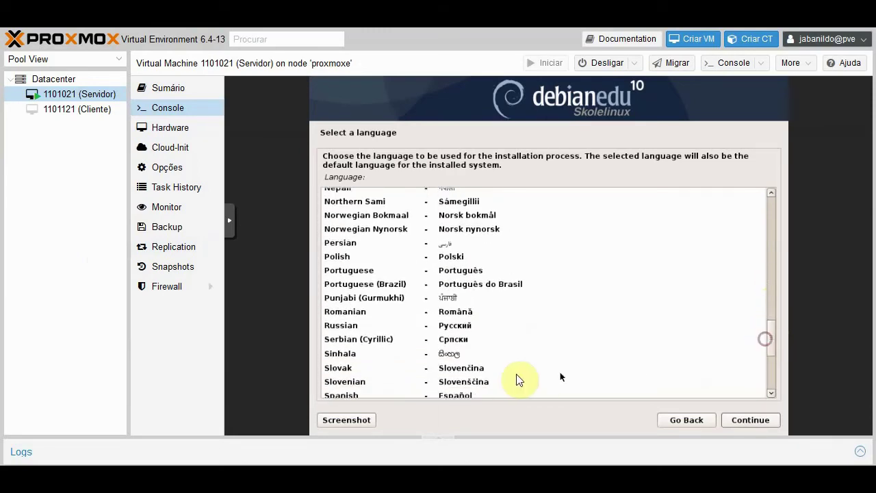
click(344, 284)
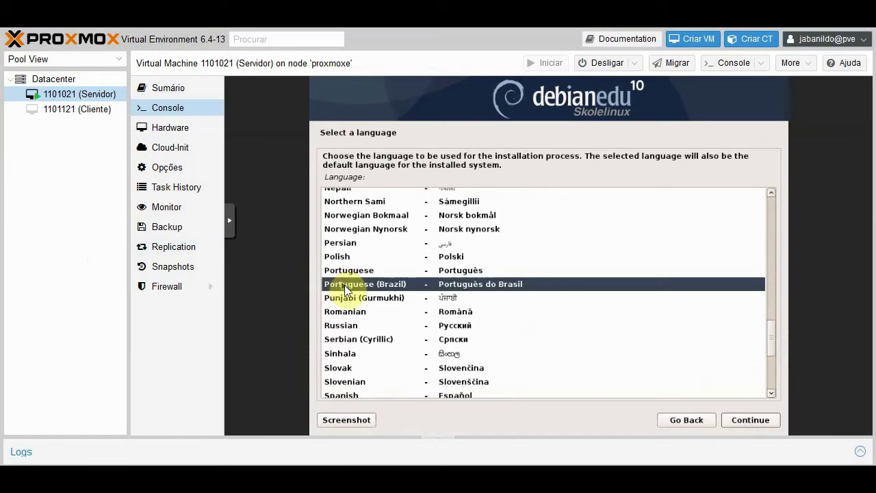
click(747, 420)
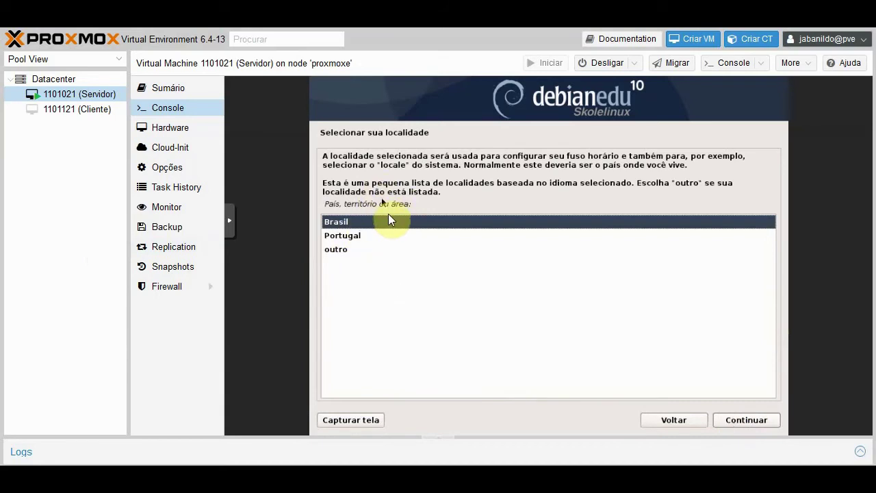
- Confirm Brasil as the location and Português Brasileiro as the keyboard layout
click(744, 417)
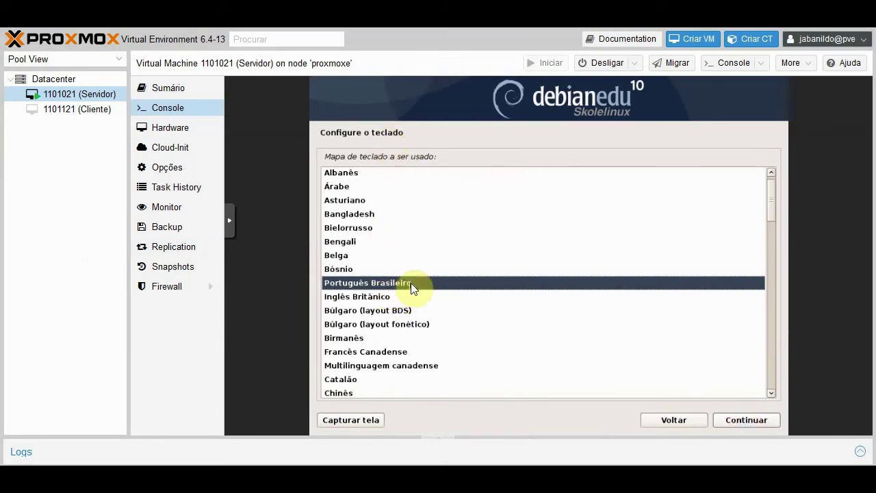
click(746, 421)
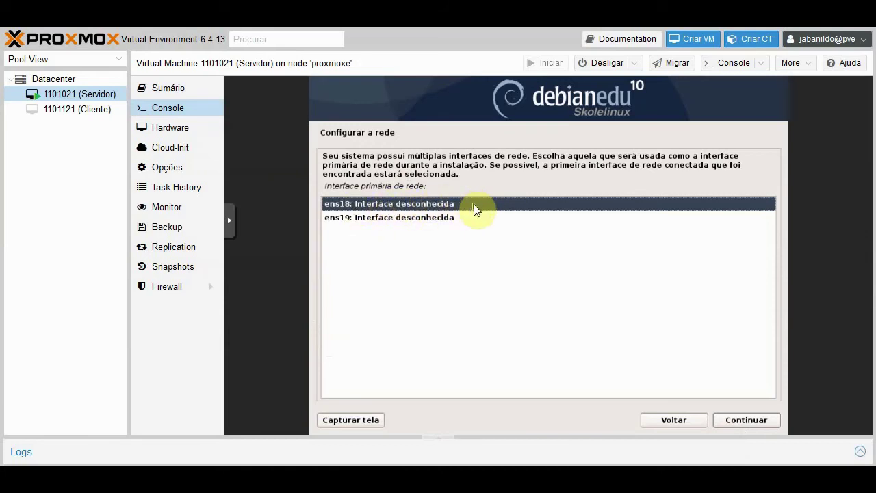
- Continue with ens18 as the primary network interface
click(738, 419)
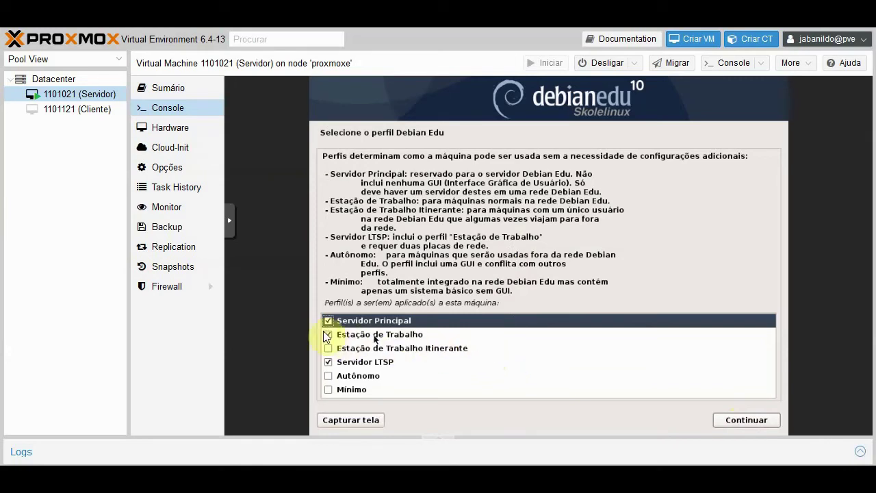
- Untick Servidor Principal, Estação de Trabalho and Servidor LTSP, keep only Mínimo, and continue
click(329, 321)
click(328, 334)
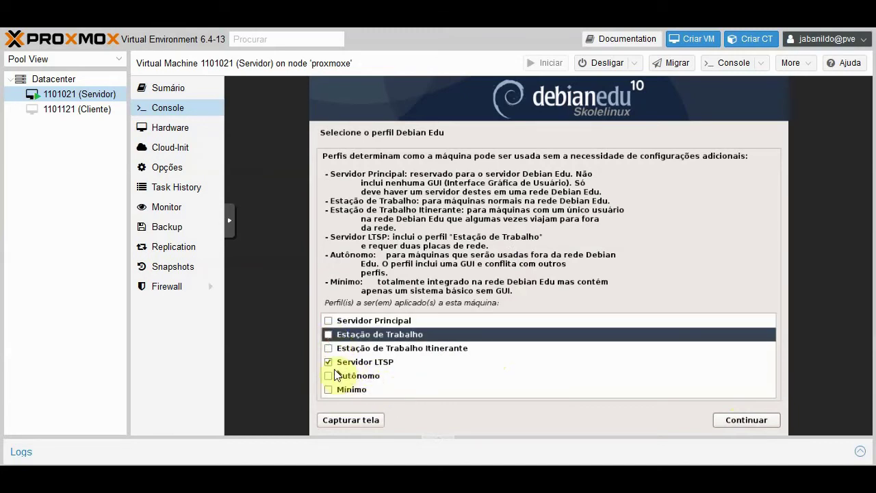
click(328, 362)
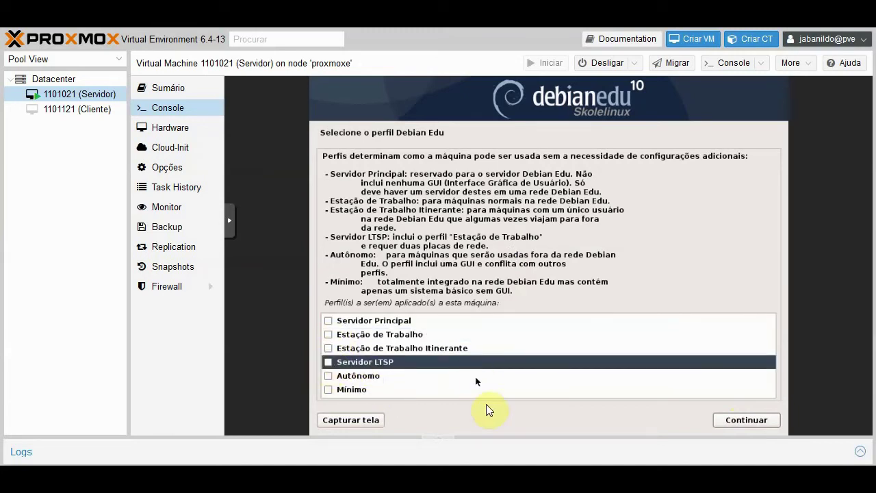
click(328, 389)
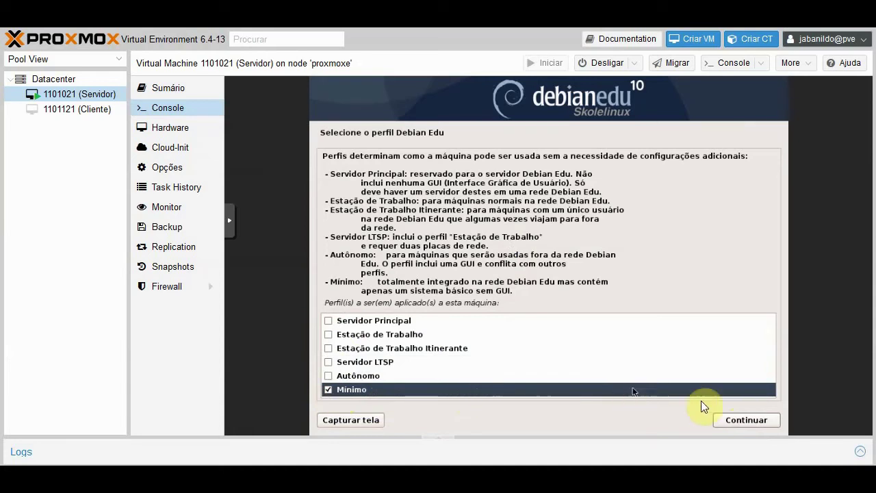
click(729, 423)
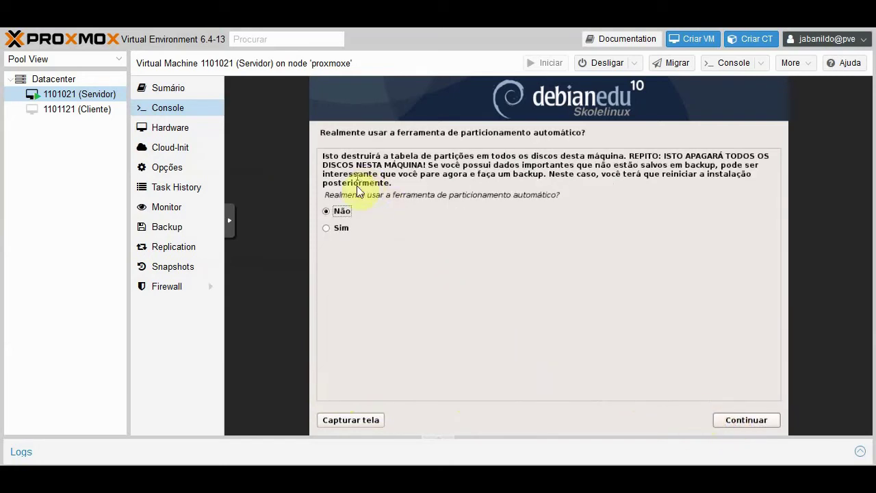
- Answer Sim to automatic partitioning and Sim to the popularity-contest package survey
click(391, 226)
click(741, 422)
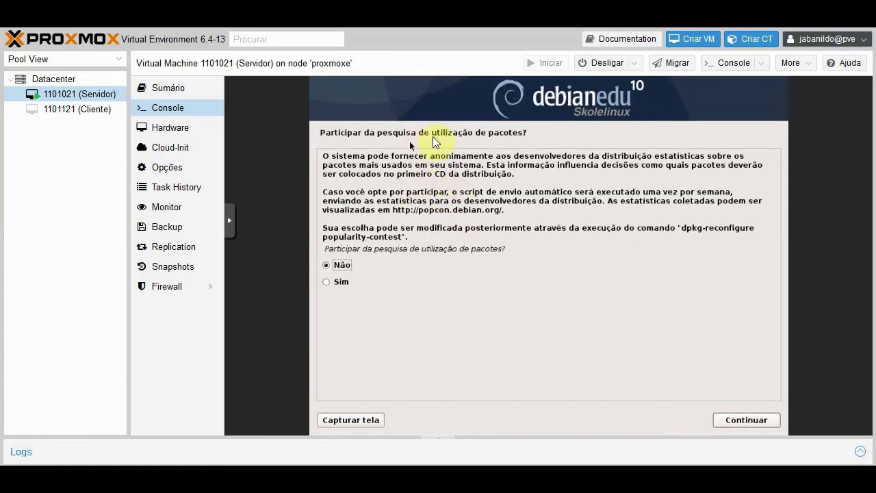
click(357, 284)
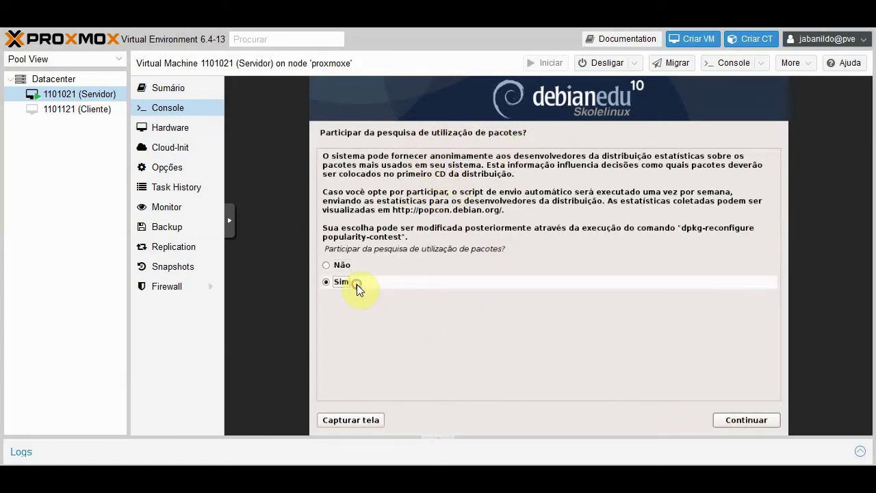
click(724, 421)
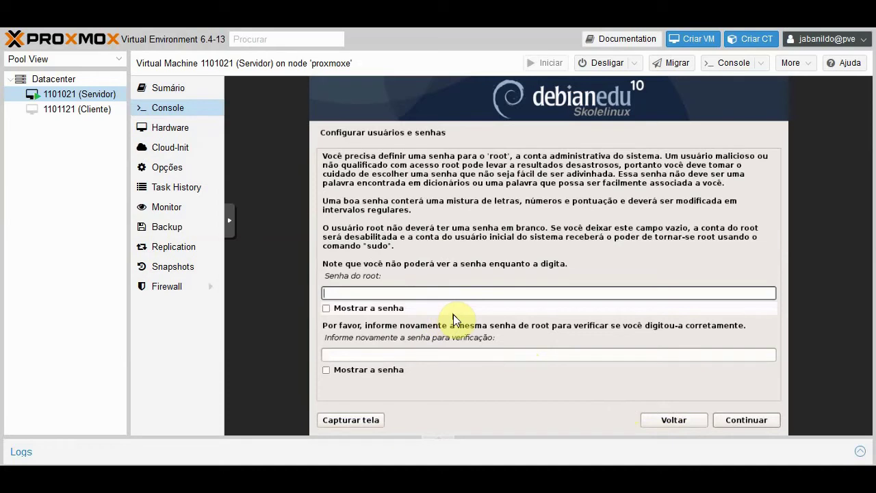
- Enter the root password in Senha do root and repeat it in the verification field
text(••••••)
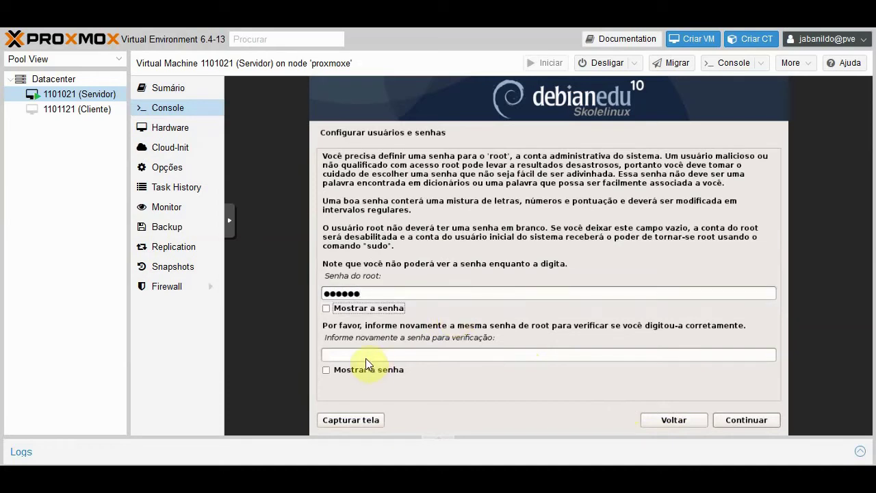
click(366, 355)
text(••••)
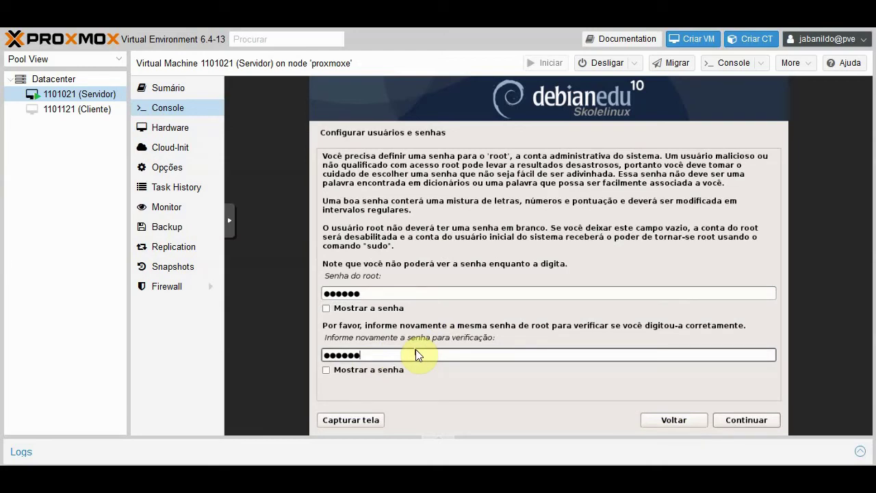
click(532, 156)
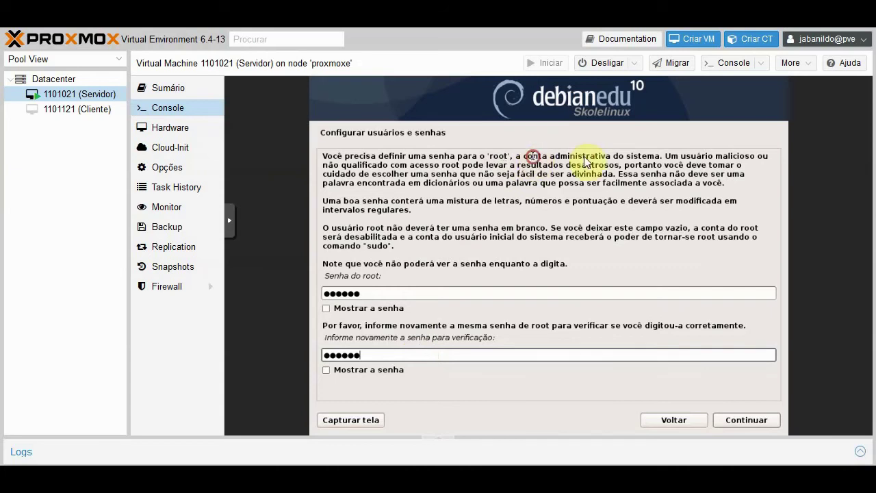
drag(584, 156, 647, 156)
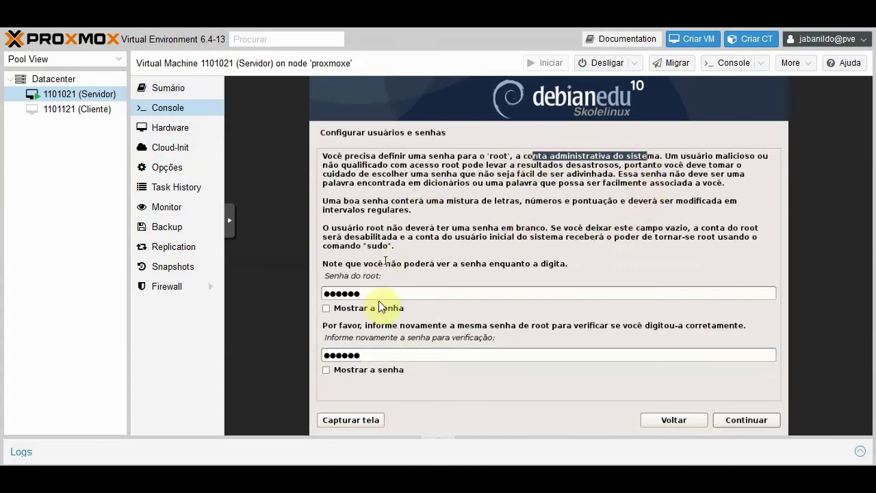
click(374, 297)
click(380, 355)
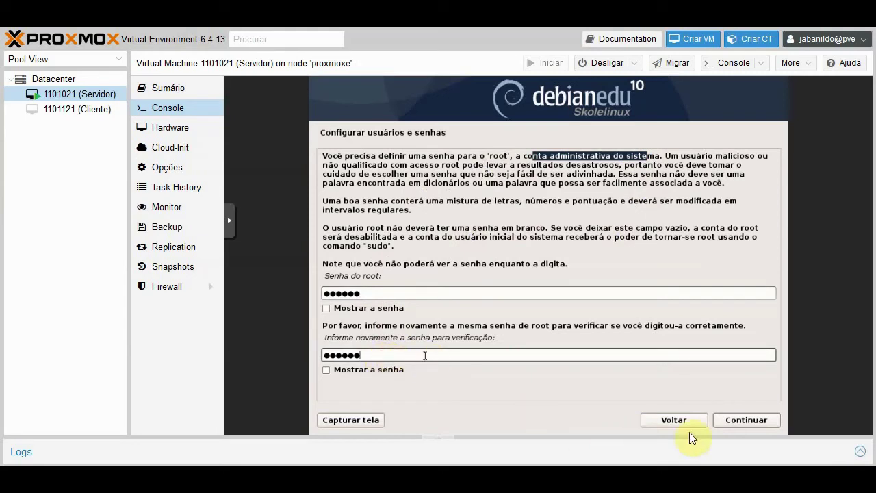
- Submit the root password and let the installation run until 'Instalação completada' appears
click(734, 422)
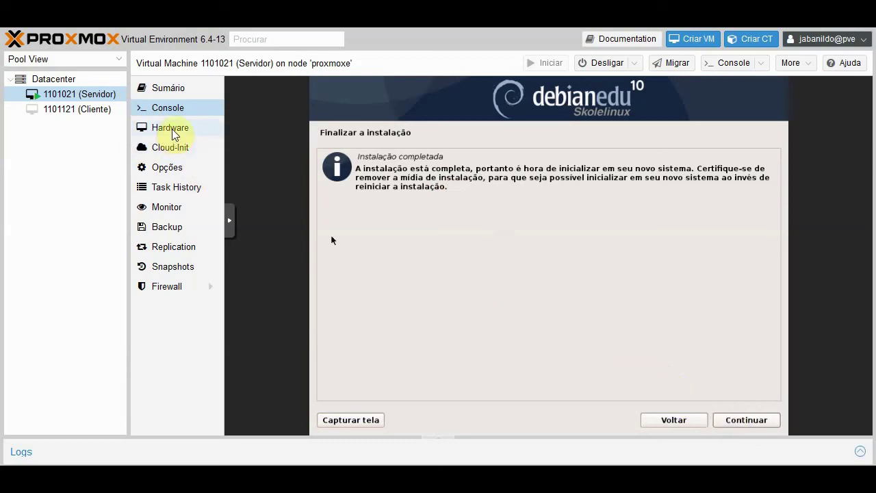
- Finish the installation so Servidor reboots into Debian GNU/Linux 10 at its login prompt
click(177, 164)
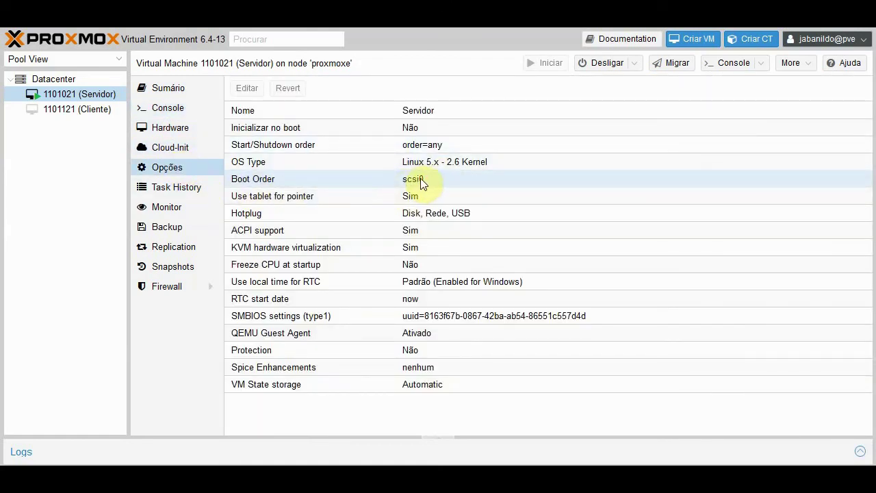
click(171, 110)
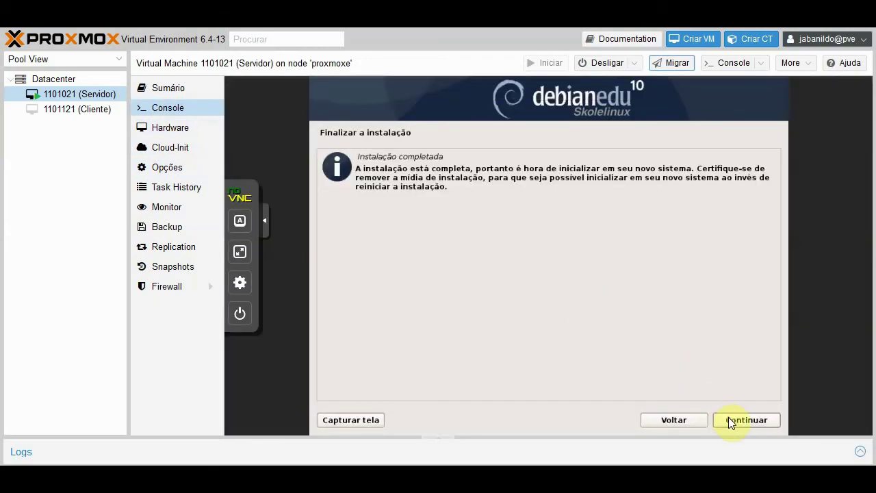
click(728, 419)
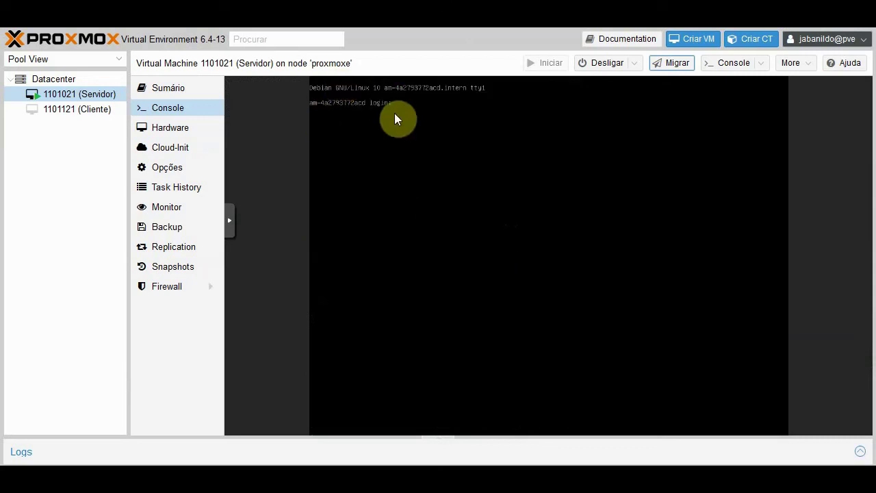
- Open Servidor's console in a separate noVNC window and show the VM's Sumário panel behind it
click(727, 65)
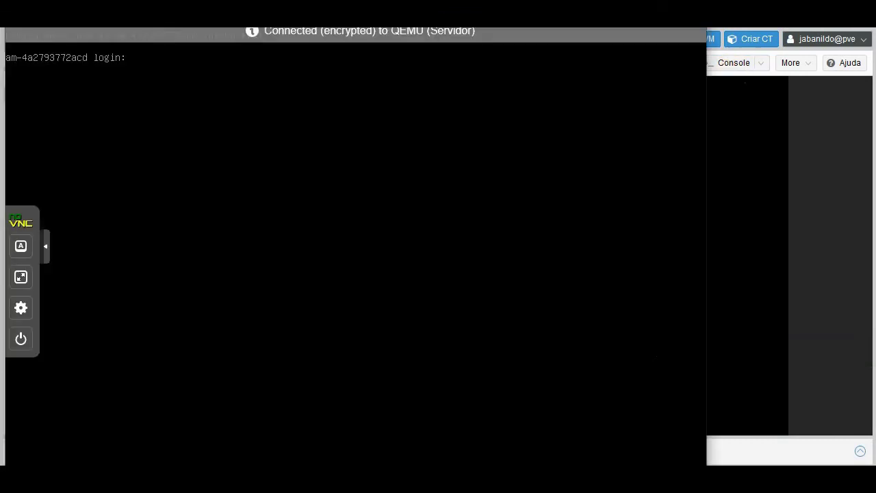
drag(298, 0, 541, 82)
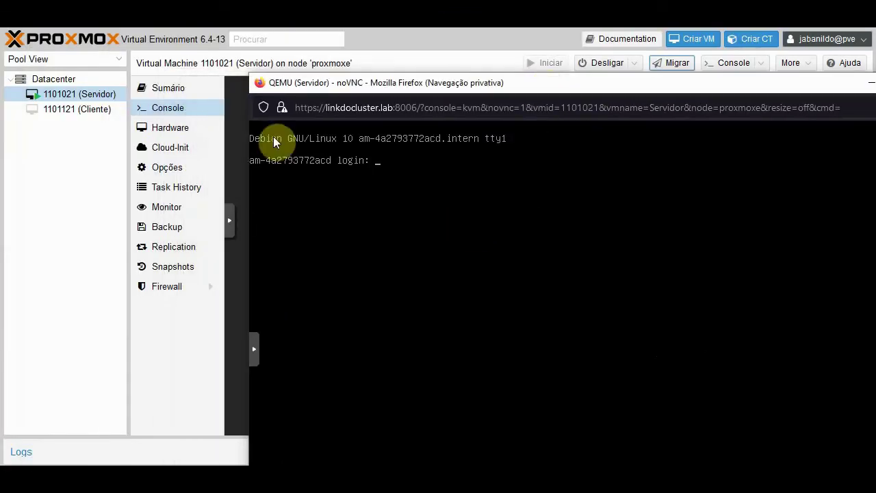
click(180, 90)
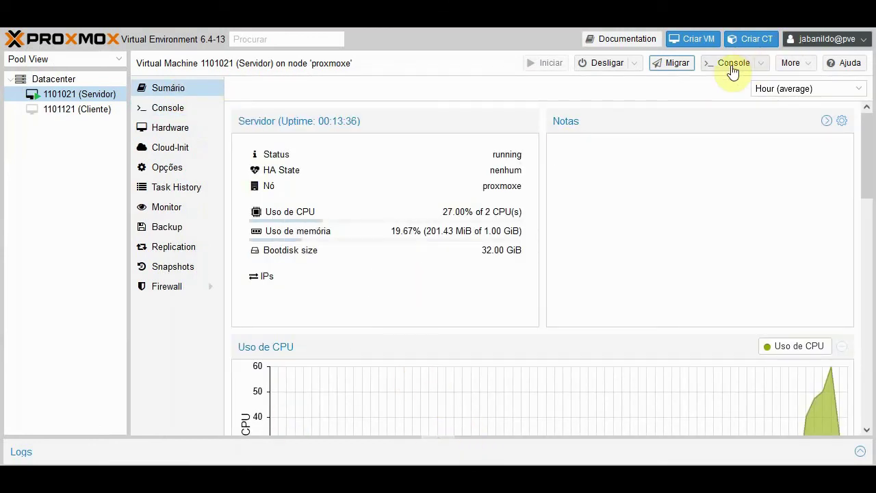
key(alt+Tab)
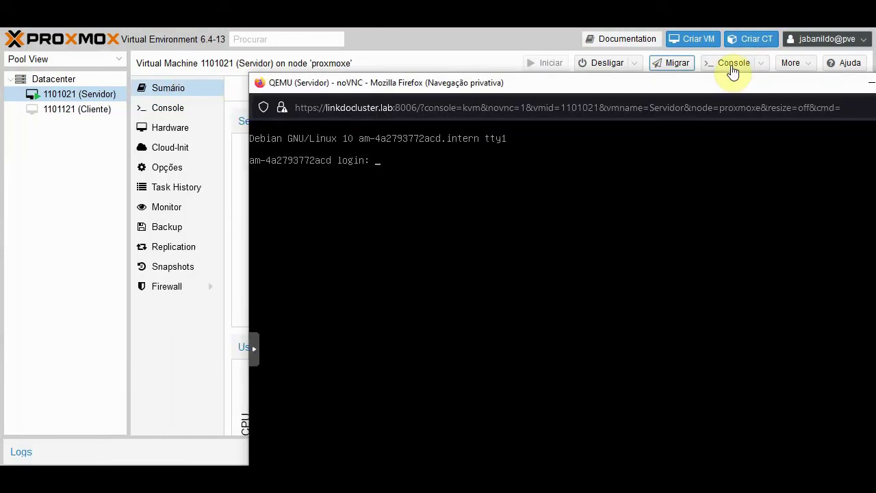
drag(505, 82, 563, 89)
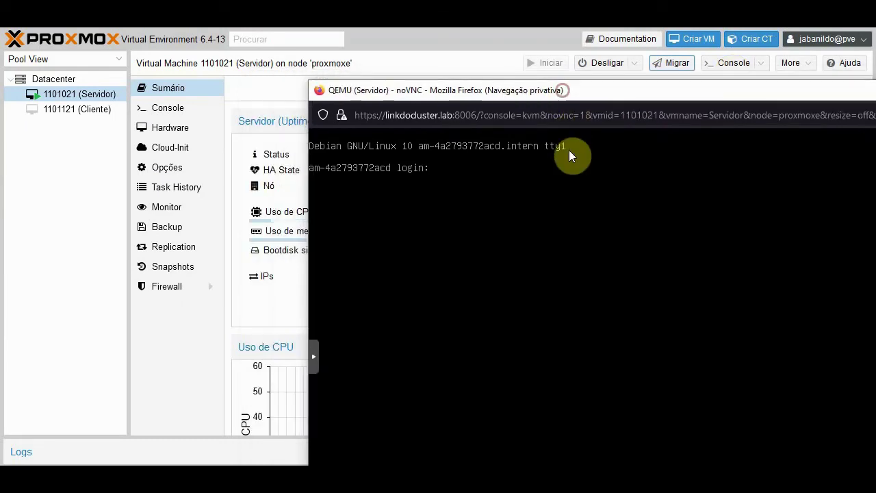
- Log in as root at the console prompt, retrying after the failed first attempt
text(root)
key(Return)
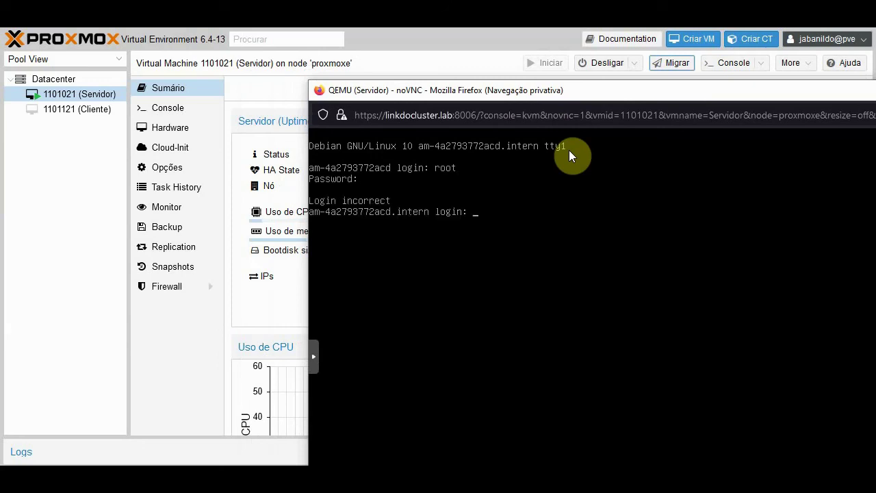
text(root)
key(Return)
key(Return)
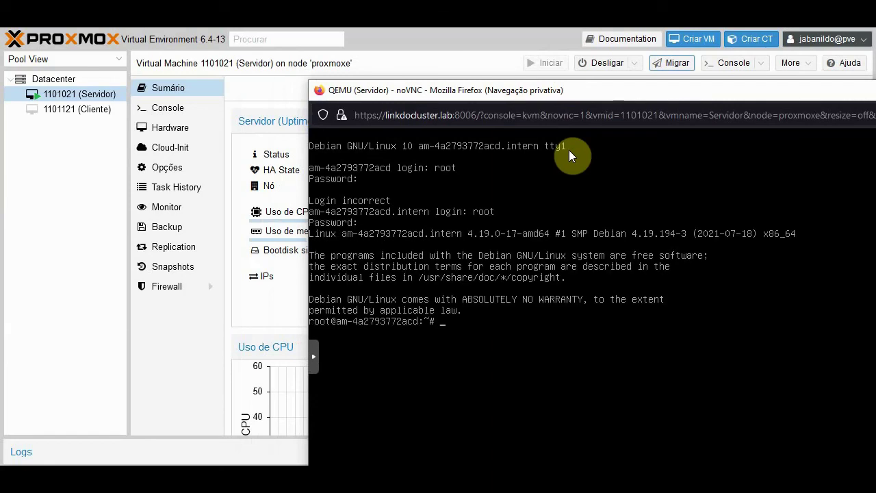
drag(563, 93, 570, 43)
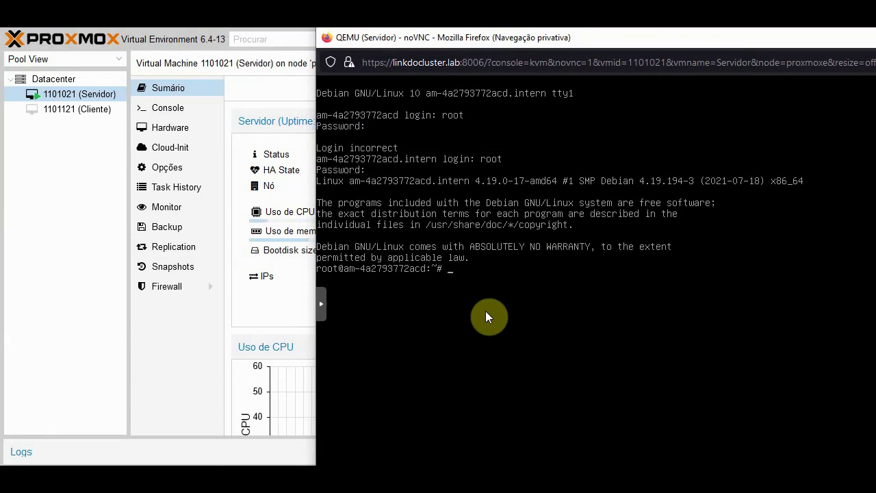
- Run poweroff in the root shell to stop Servidor, then close the console window
text(poweroff)
key(Return)
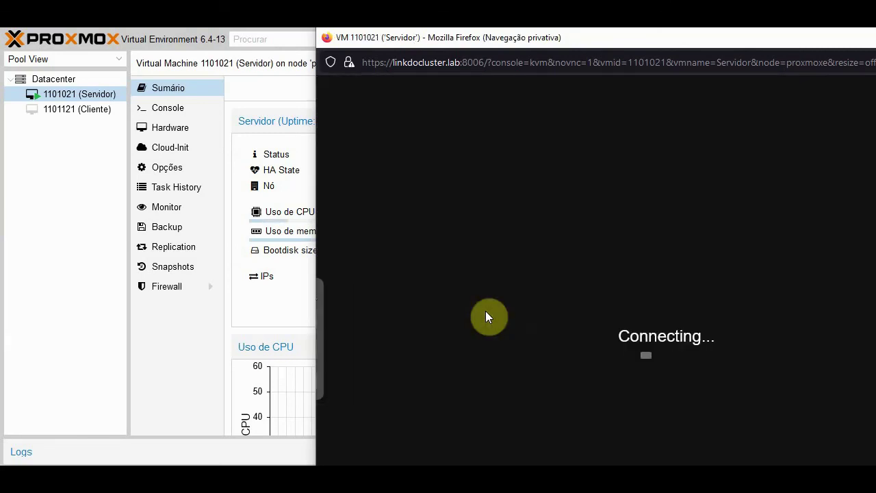
drag(682, 44, 535, 77)
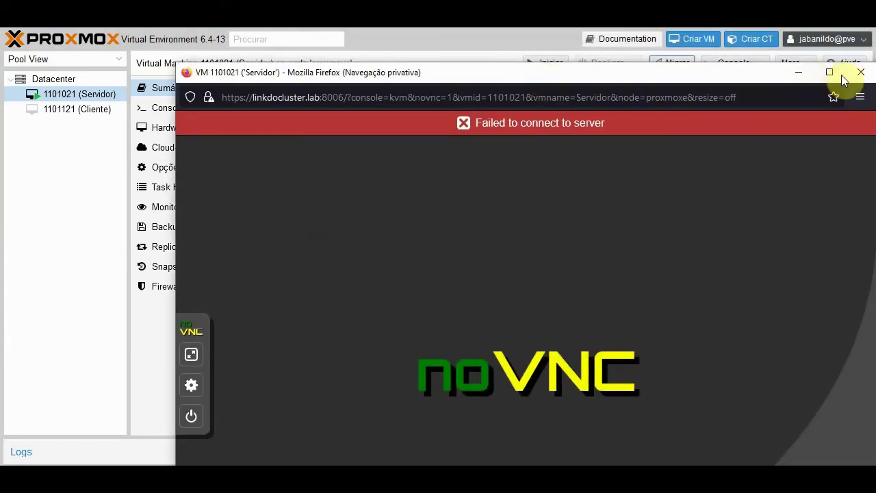
click(860, 73)
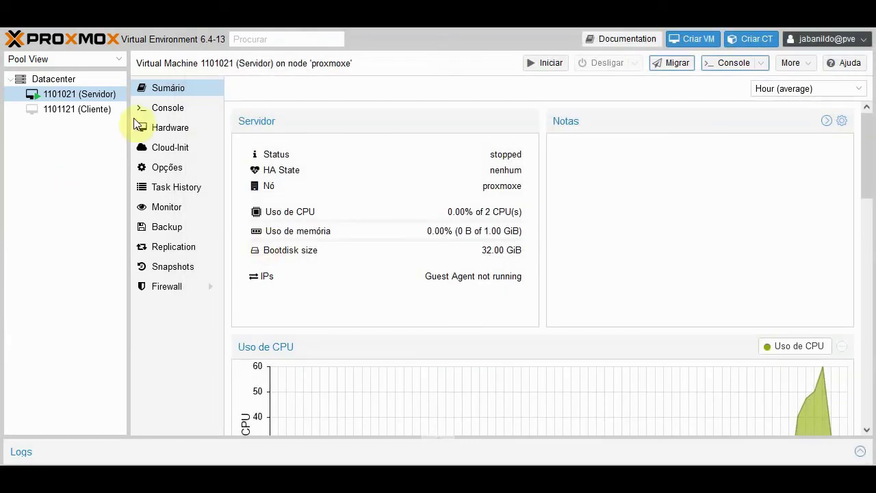